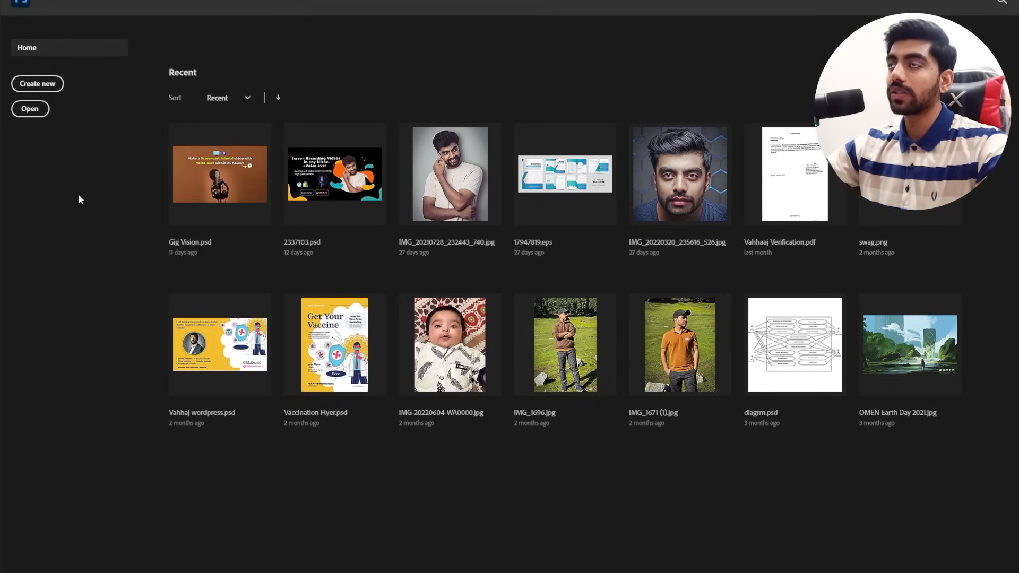
{"action": "left_click", "coordinate": [43, 86]}
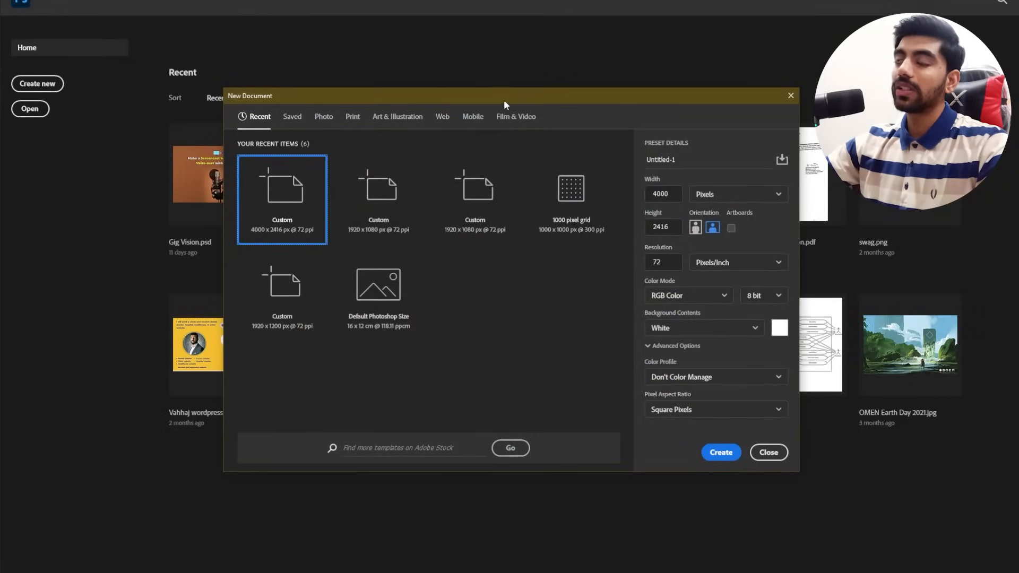
{"action": "left_click_drag", "start_coordinate": [504, 101], "coordinate": [481, 102]}
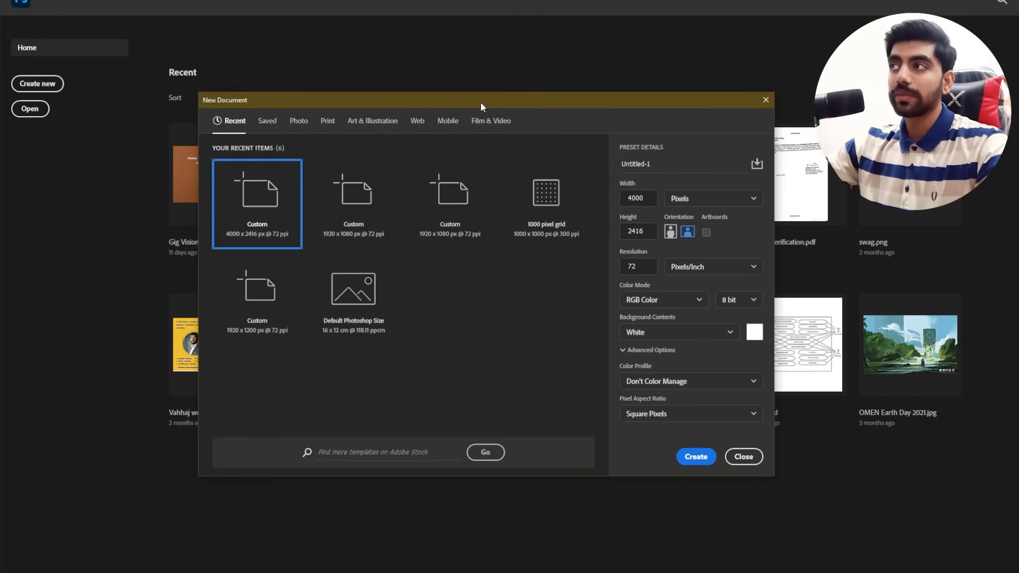
{"action": "left_click_drag", "start_coordinate": [480, 101], "coordinate": [454, 91]}
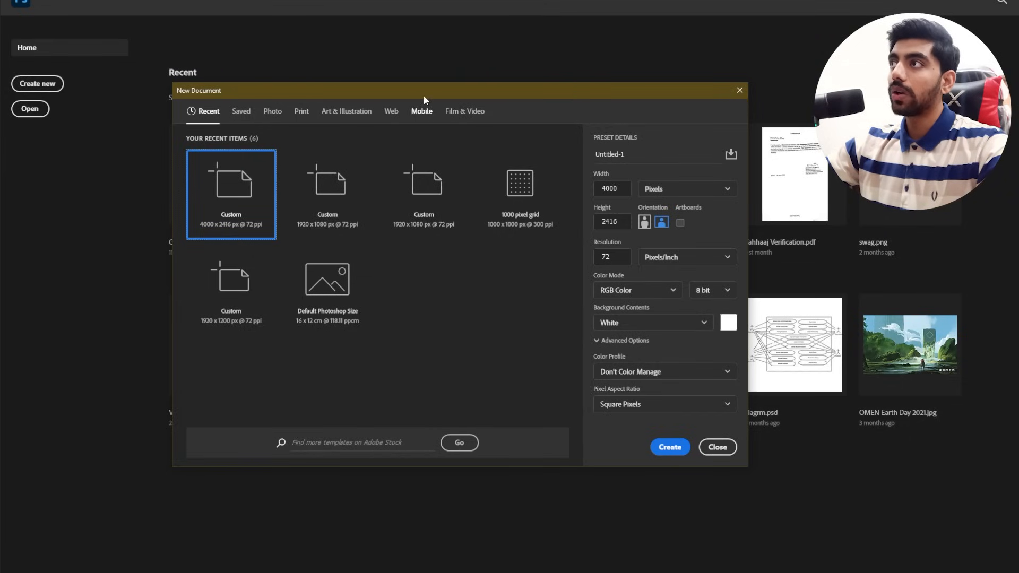
{"action": "left_click_drag", "start_coordinate": [428, 97], "coordinate": [445, 95]}
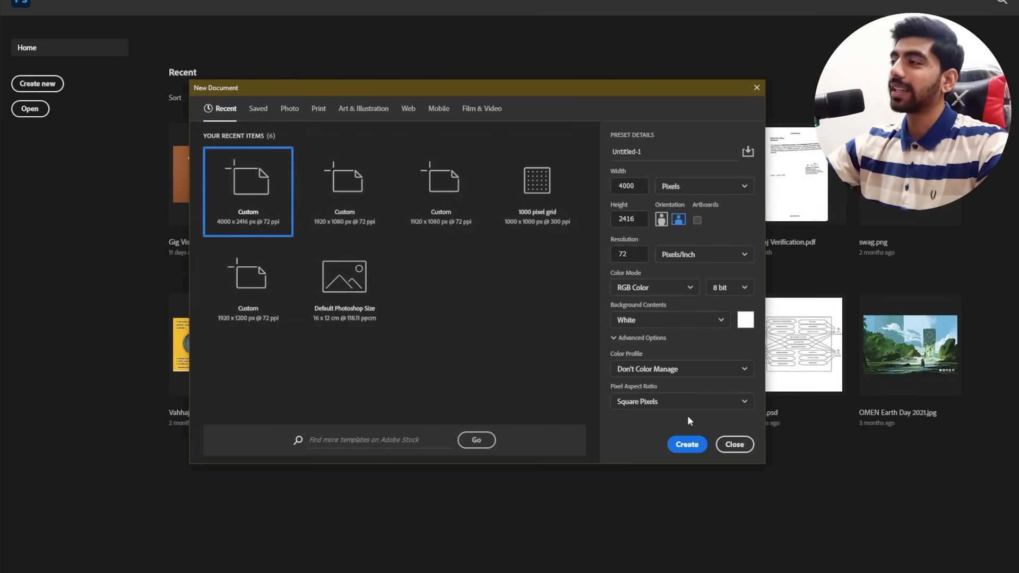
{"action": "left_click", "coordinate": [735, 446]}
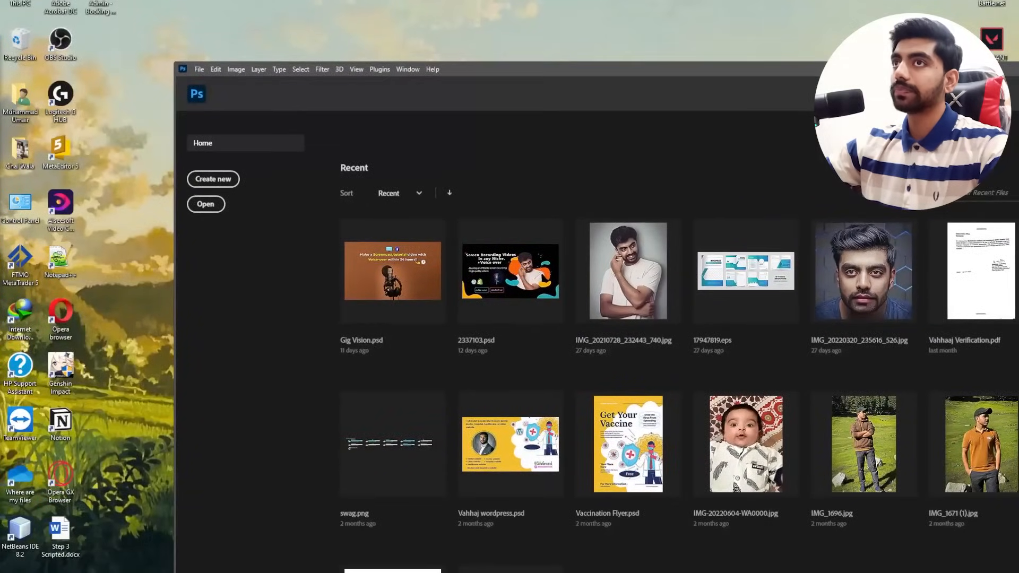
- Open the portrait of the woman in a hat and the dark greenhouse window photo from the Orders > 2 folder as separate documents
{"action": "left_click_drag", "start_coordinate": [0, 47], "coordinate": [777, 307]}
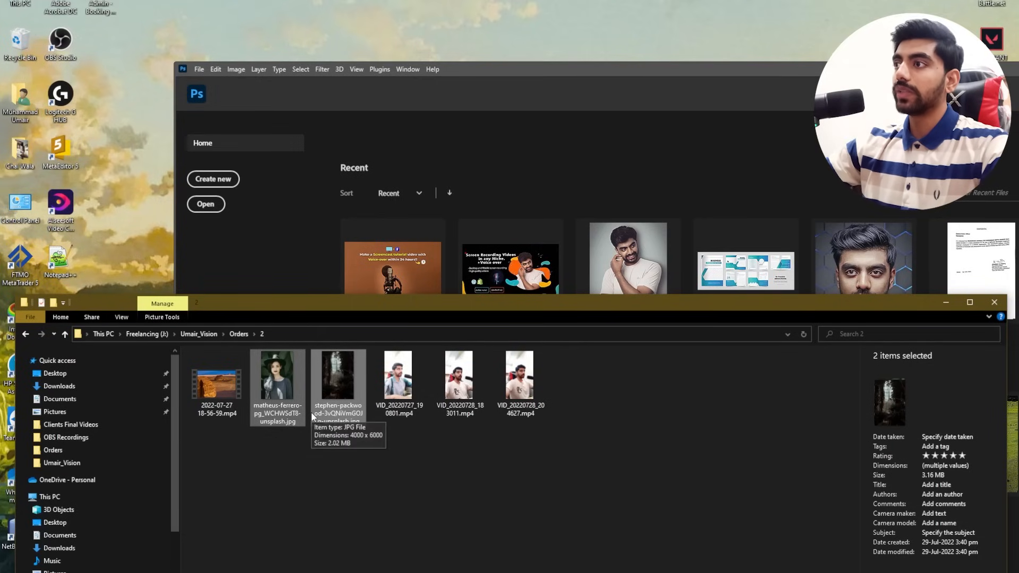
{"action": "left_click_drag", "start_coordinate": [274, 394], "coordinate": [215, 210]}
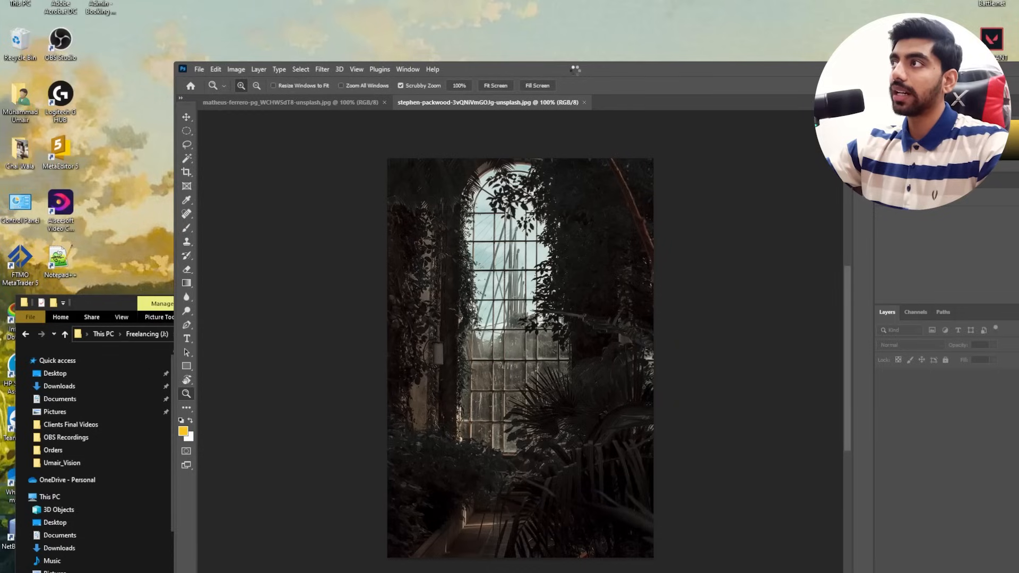
{"action": "left_click_drag", "start_coordinate": [576, 69], "coordinate": [454, 45]}
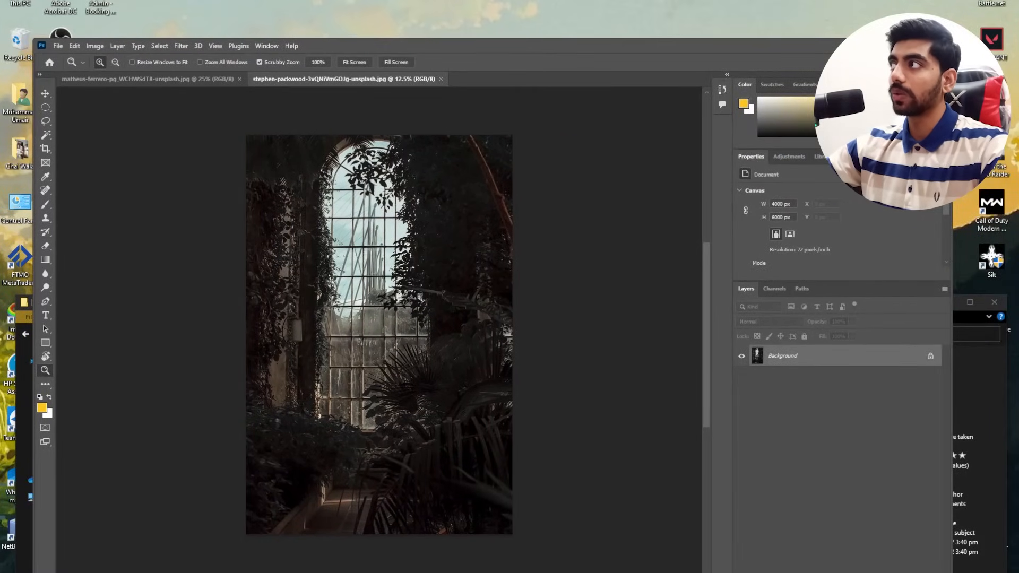
{"action": "left_click", "coordinate": [917, 45]}
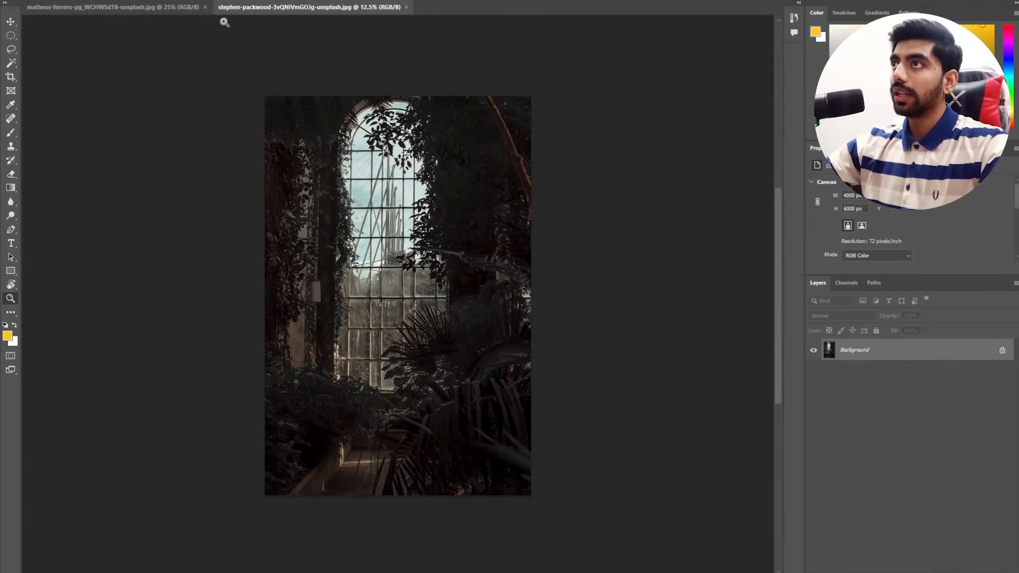
- Examine the portrait and the greenhouse window photo by alternating between the two open documents
{"action": "left_click", "coordinate": [177, 7]}
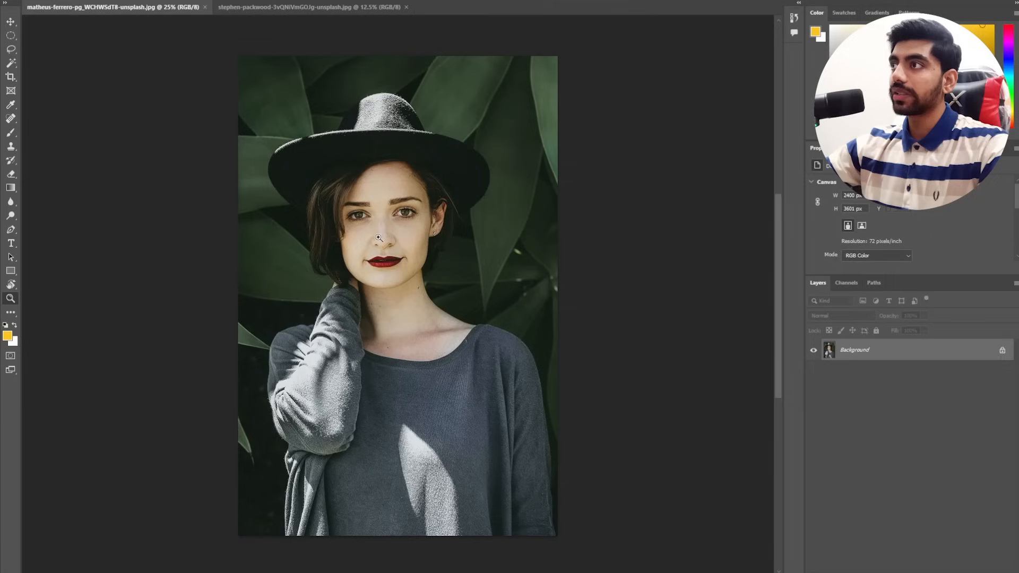
{"action": "left_click", "coordinate": [268, 8]}
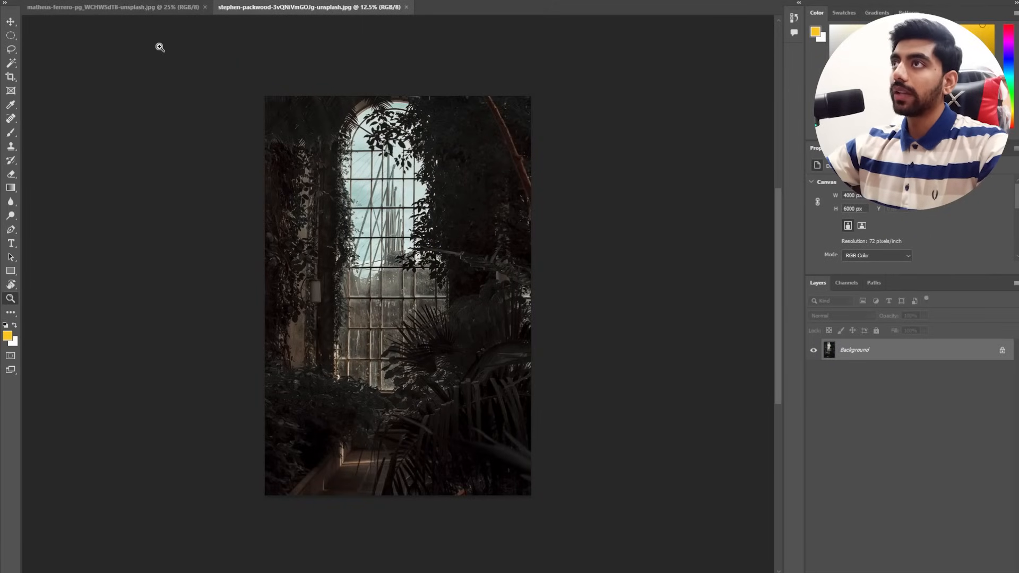
{"action": "left_click", "coordinate": [154, 18]}
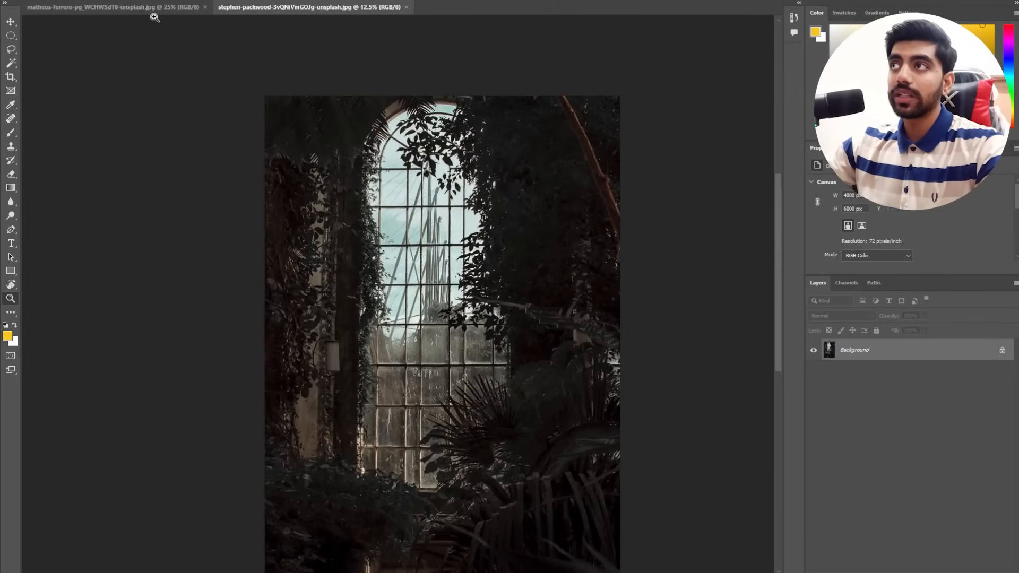
{"action": "left_click", "coordinate": [152, 8]}
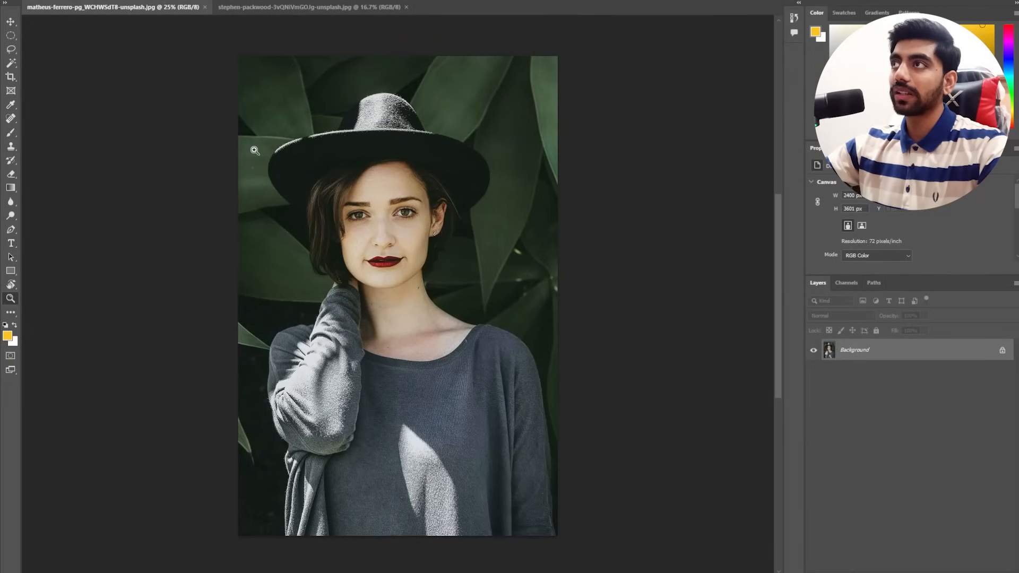
{"action": "left_click", "coordinate": [282, 8]}
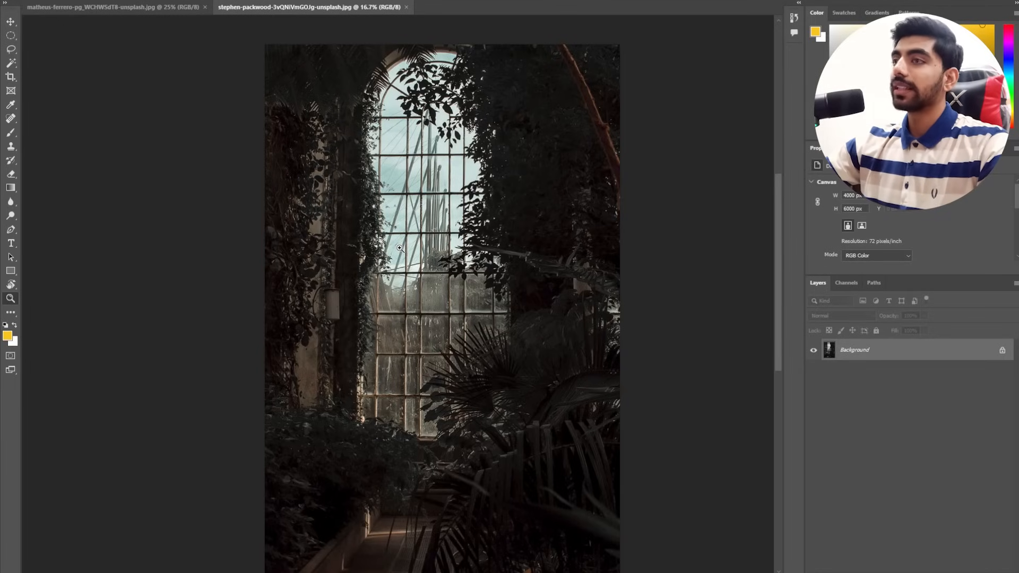
{"action": "key", "text": "v"}
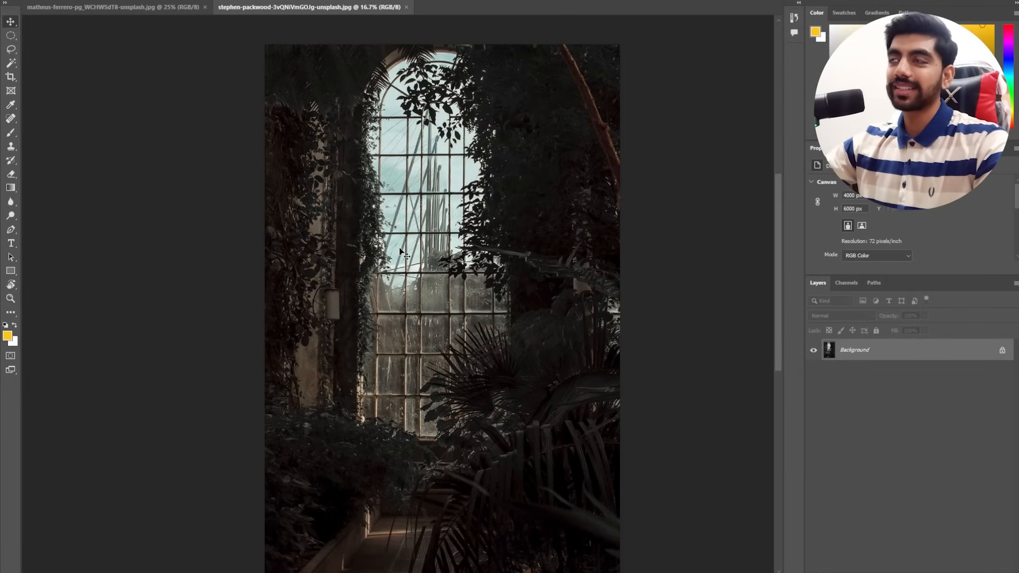
{"action": "left_click", "coordinate": [159, 9]}
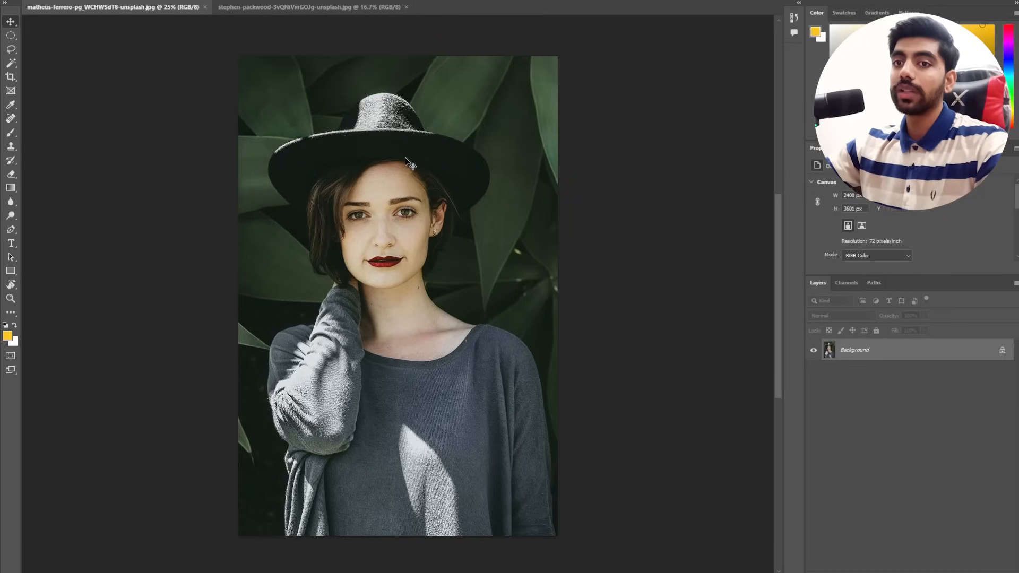
{"action": "scroll", "coordinate": [377, 181], "scroll_direction": "down", "scroll_amount": 1}
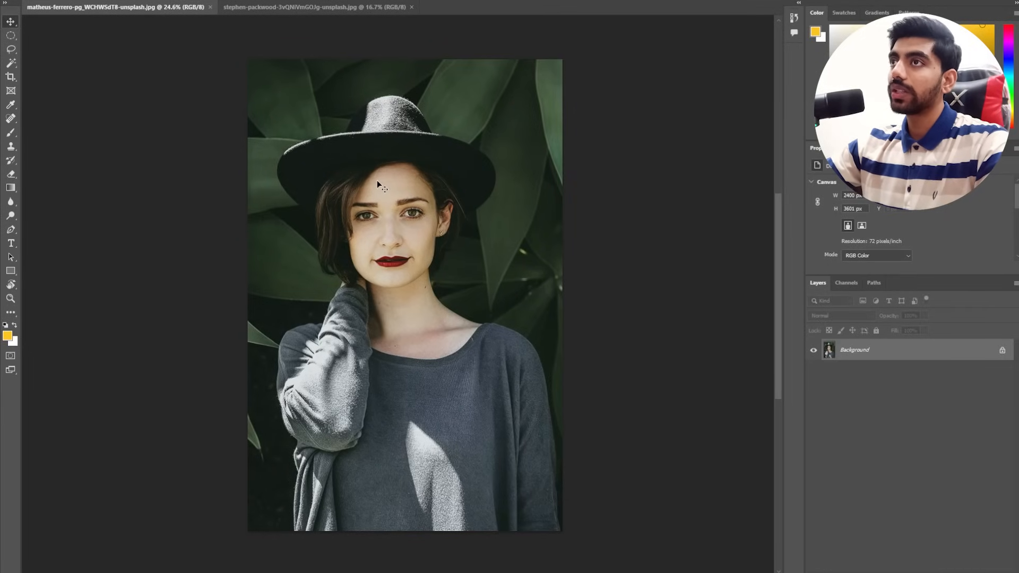
- Select the leafy background above and beside the woman's hat in the portrait with the Quick Selection tool
{"action": "right_click", "coordinate": [11, 64]}
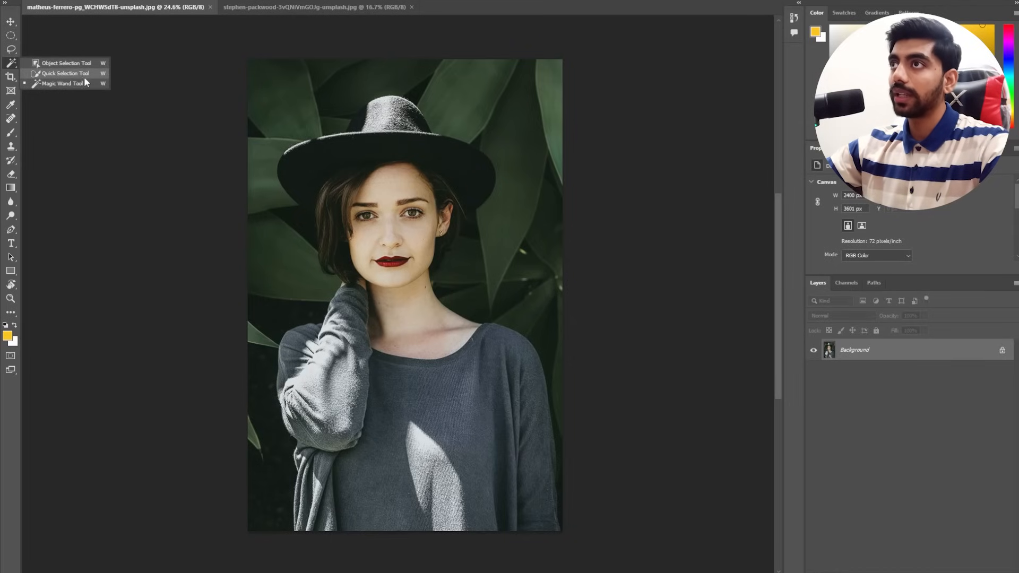
{"action": "left_click", "coordinate": [54, 75]}
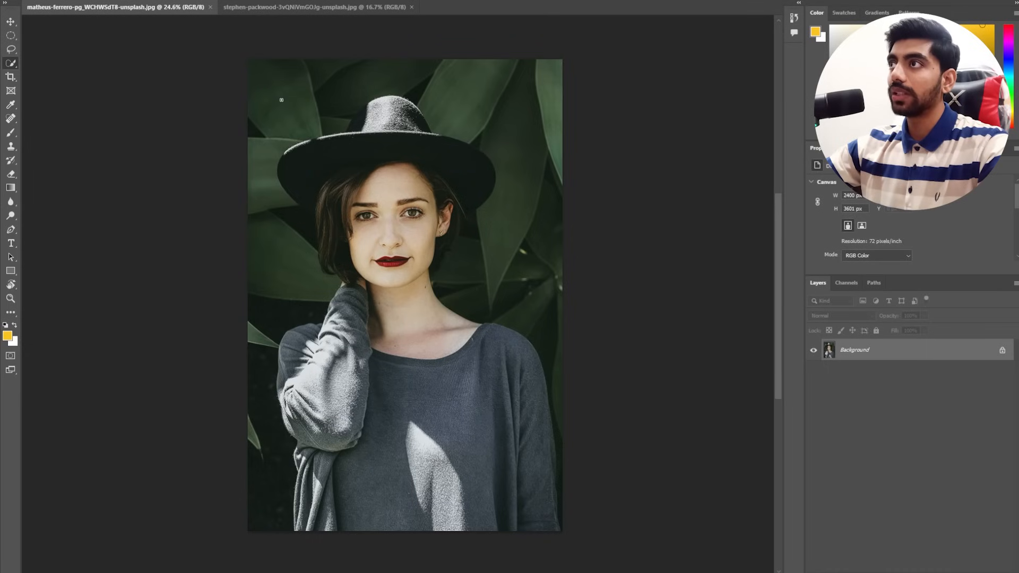
{"action": "scroll", "coordinate": [286, 98], "scroll_direction": "up", "scroll_amount": 1}
{"action": "left_click_drag", "start_coordinate": [360, 112], "coordinate": [280, 107]}
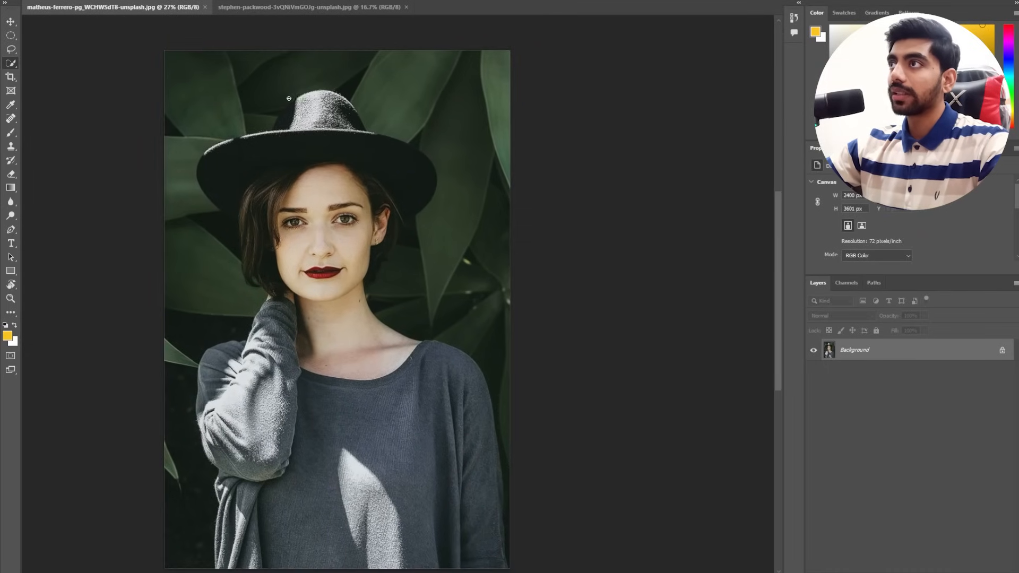
{"action": "left_click_drag", "start_coordinate": [222, 88], "coordinate": [261, 80]}
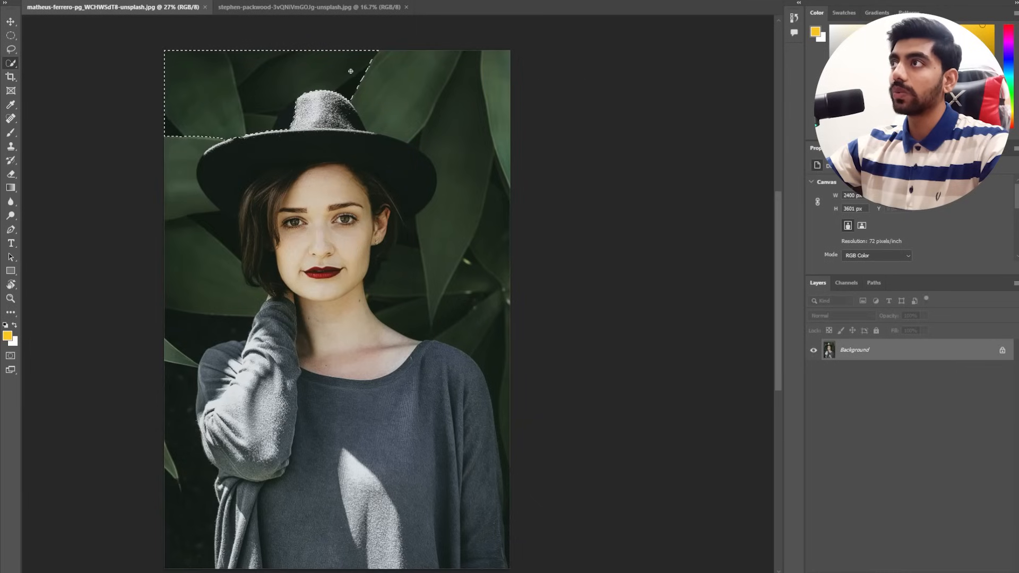
{"action": "left_click_drag", "start_coordinate": [436, 98], "coordinate": [449, 102]}
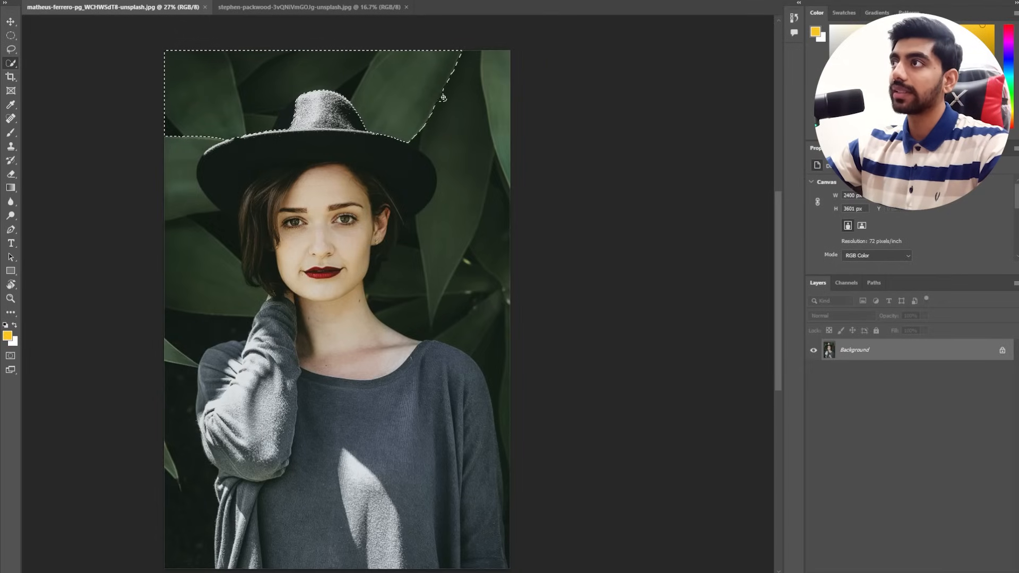
{"action": "left_click_drag", "start_coordinate": [451, 169], "coordinate": [461, 188]}
- Extend the quick selection over the remaining leaves around the hat and down both sides to the shoulders
{"action": "scroll", "coordinate": [285, 142], "scroll_direction": "up", "scroll_amount": 4}
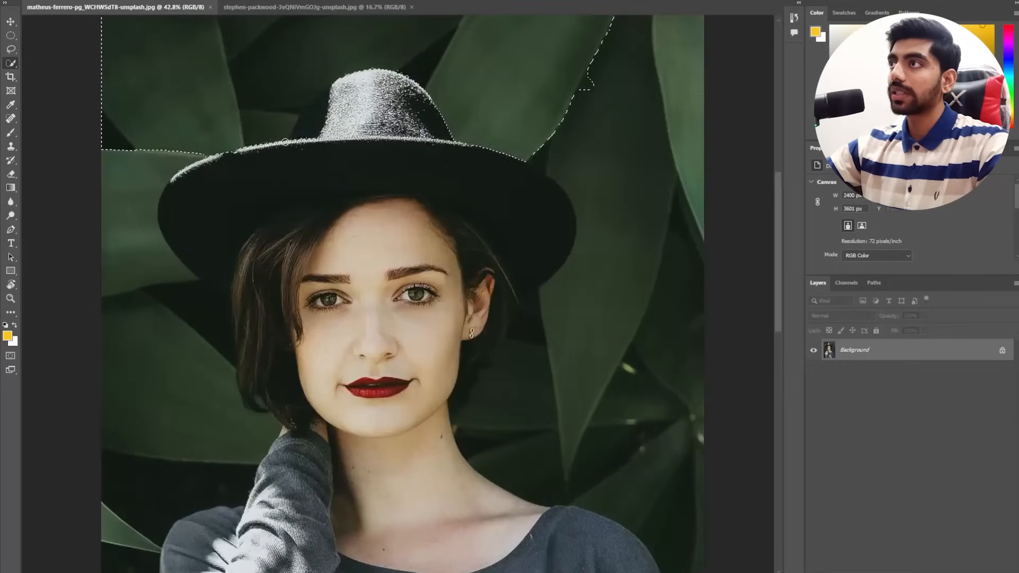
{"action": "left_click_drag", "start_coordinate": [303, 146], "coordinate": [265, 204]}
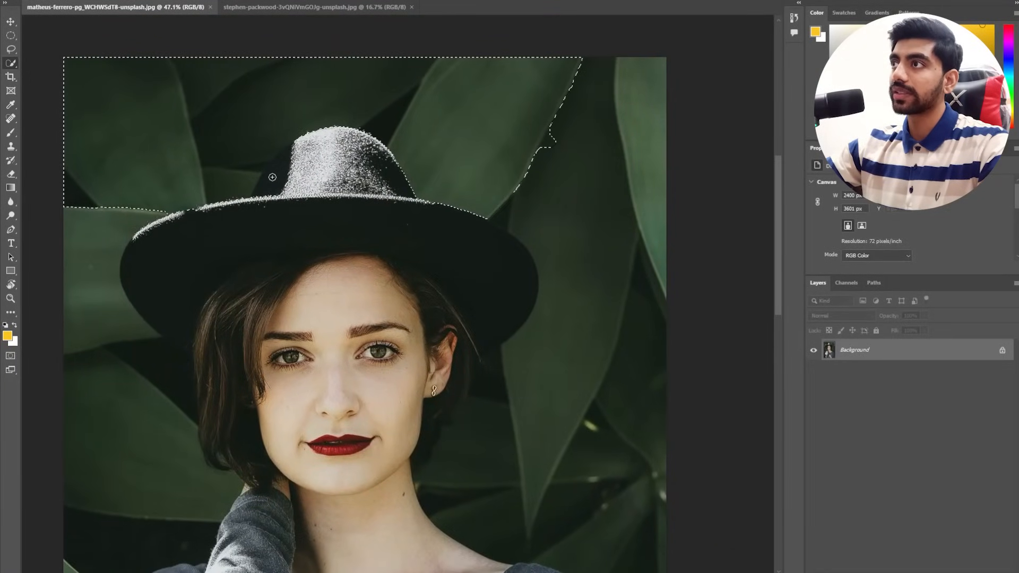
{"action": "scroll", "coordinate": [339, 213], "scroll_direction": "down", "scroll_amount": 2}
{"action": "left_click_drag", "start_coordinate": [444, 228], "coordinate": [369, 201]}
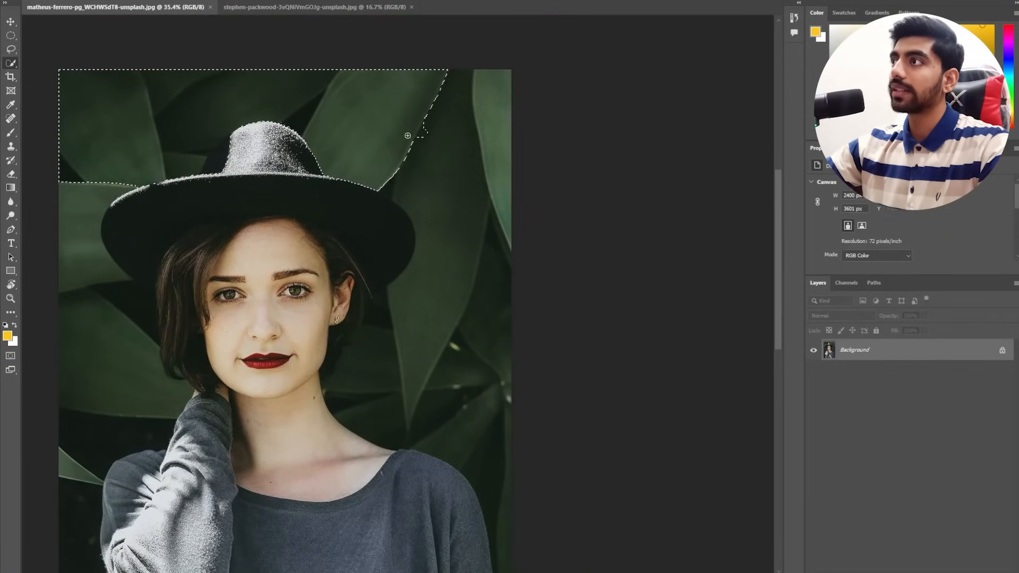
{"action": "mouse_move", "coordinate": [408, 135]}
{"action": "left_mouse_down"}
{"action": "mouse_move", "coordinate": [355, 166]}
{"action": "mouse_move", "coordinate": [335, 96]}
{"action": "mouse_move", "coordinate": [390, 135]}
{"action": "left_mouse_up"}
{"action": "left_click_drag", "start_coordinate": [384, 167], "coordinate": [382, 177]}
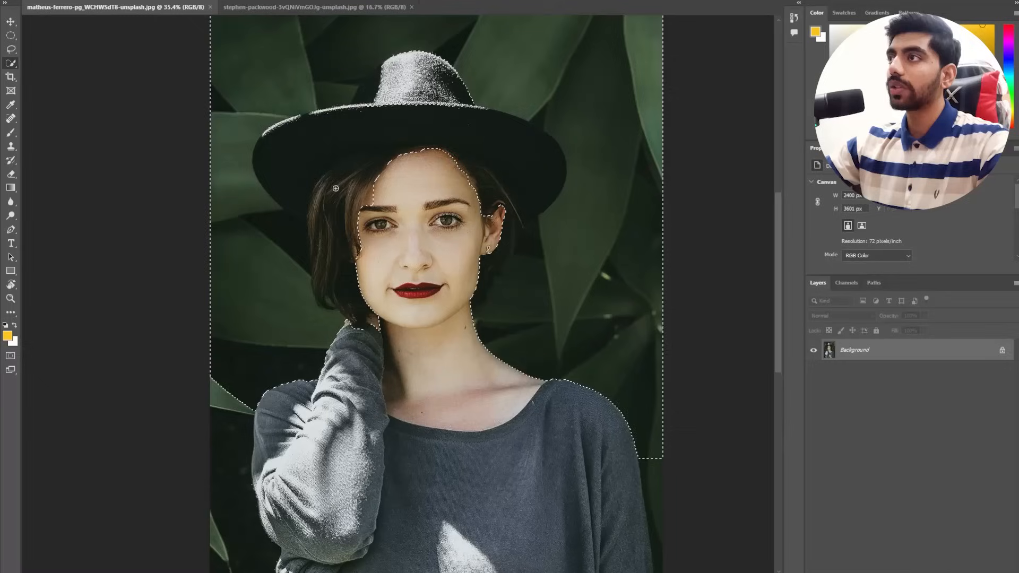
- Subtract the woman's hair and hat from the background selection using a smaller Quick Selection brush
{"action": "left_click_drag", "start_coordinate": [308, 149], "coordinate": [298, 184]}
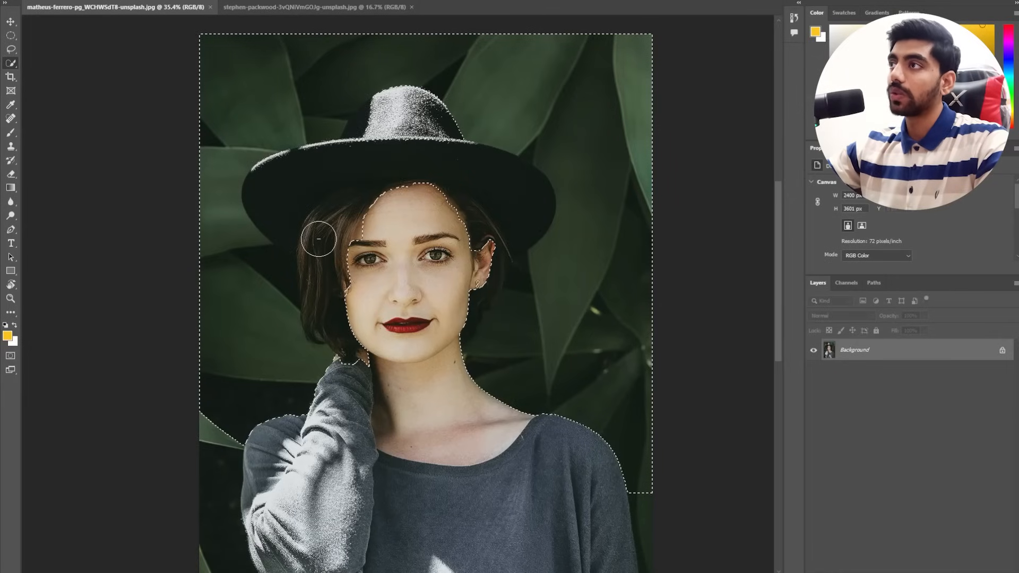
{"action": "key", "text": "bracketleft"}
{"action": "key", "text": "bracketleft"}
{"action": "key", "text": "bracketleft"}
{"action": "key", "text": "bracketleft"}
{"action": "mouse_move", "coordinate": [323, 233]}
{"action": "left_mouse_down"}
{"action": "mouse_move", "coordinate": [323, 291]}
{"action": "mouse_move", "coordinate": [309, 261]}
{"action": "mouse_move", "coordinate": [307, 286]}
{"action": "left_mouse_up"}
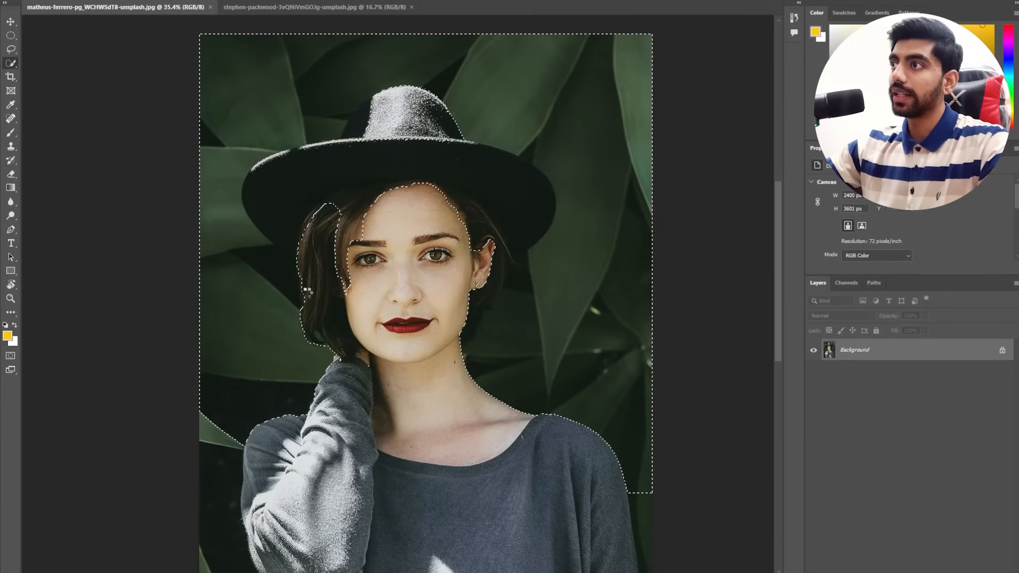
{"action": "left_click_drag", "start_coordinate": [319, 222], "coordinate": [376, 180]}
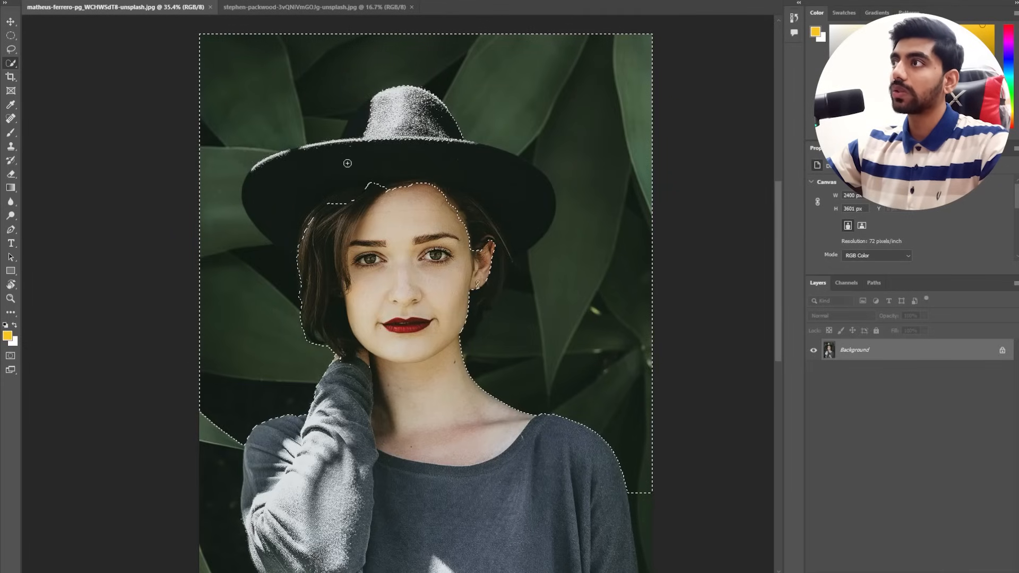
{"action": "mouse_move", "coordinate": [391, 172]}
{"action": "left_mouse_down"}
{"action": "mouse_move", "coordinate": [484, 169]}
{"action": "mouse_move", "coordinate": [523, 198]}
{"action": "mouse_move", "coordinate": [524, 223]}
{"action": "mouse_move", "coordinate": [485, 247]}
{"action": "mouse_move", "coordinate": [498, 266]}
{"action": "mouse_move", "coordinate": [455, 354]}
{"action": "mouse_move", "coordinate": [488, 272]}
{"action": "left_mouse_up"}
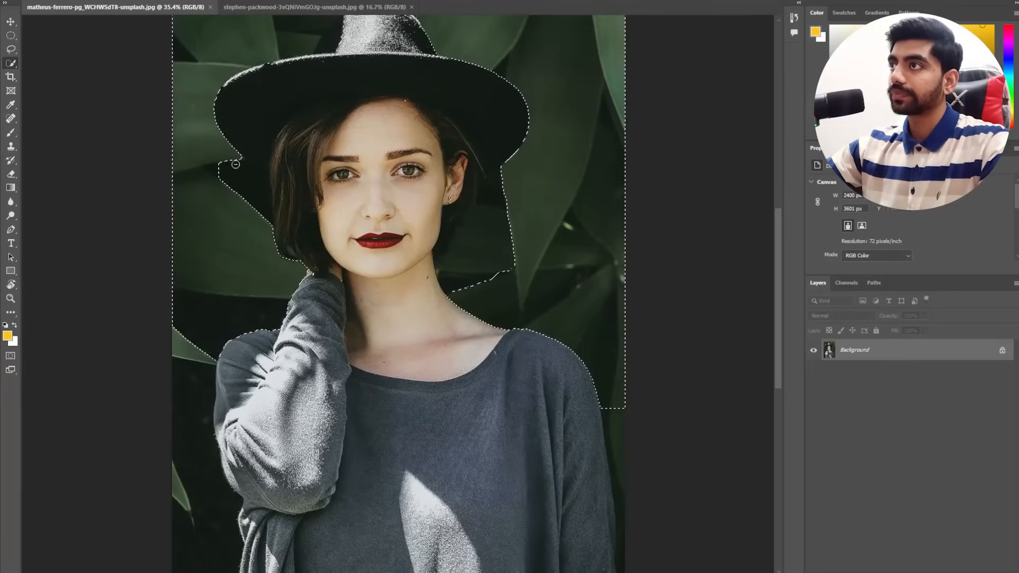
- Add the background gaps under the hat brim on both sides of the hair and neck back to the selection
{"action": "left_click_drag", "start_coordinate": [224, 158], "coordinate": [254, 196]}
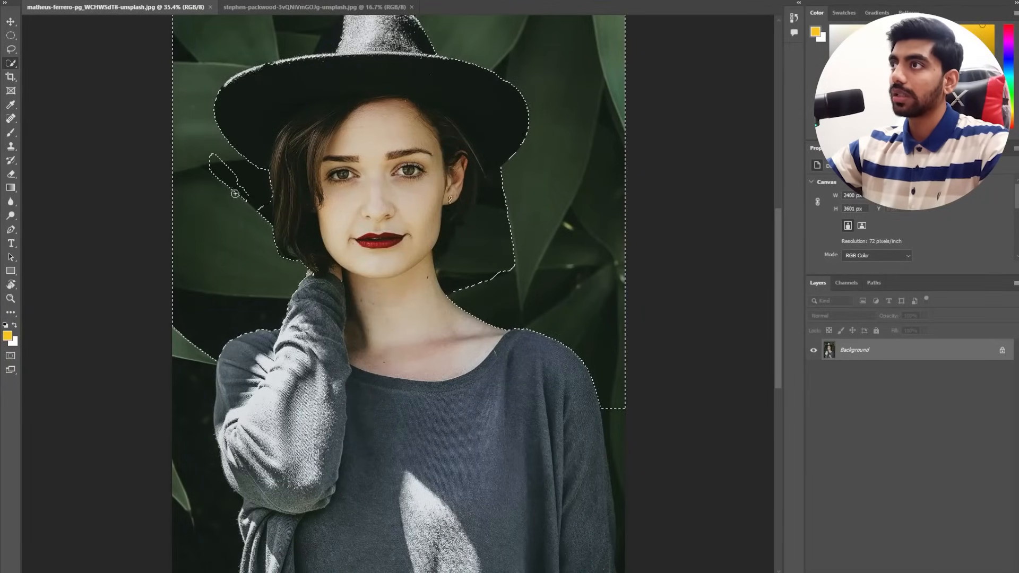
{"action": "key", "text": "ctrl+z"}
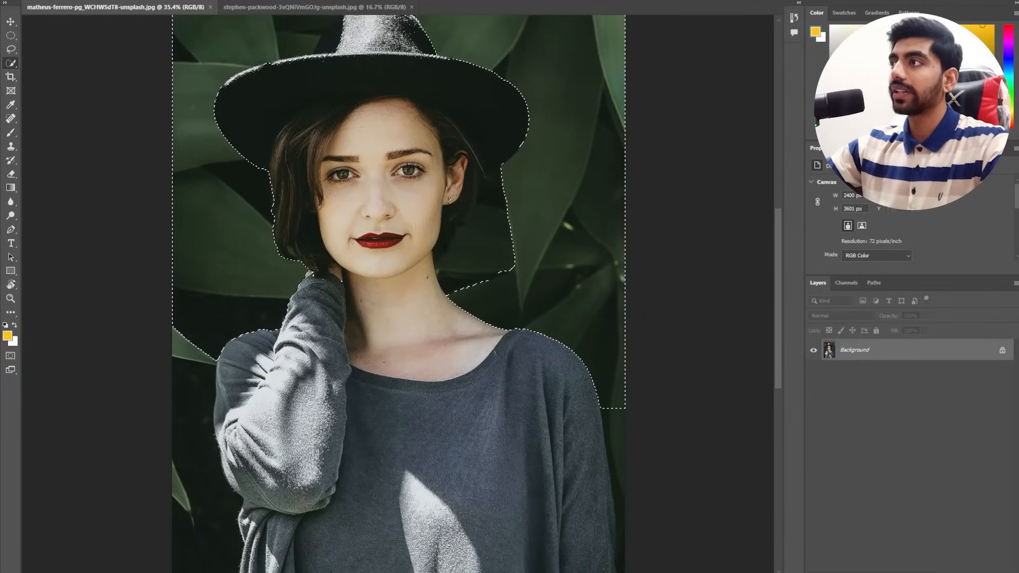
{"action": "left_click_drag", "start_coordinate": [481, 227], "coordinate": [409, 220]}
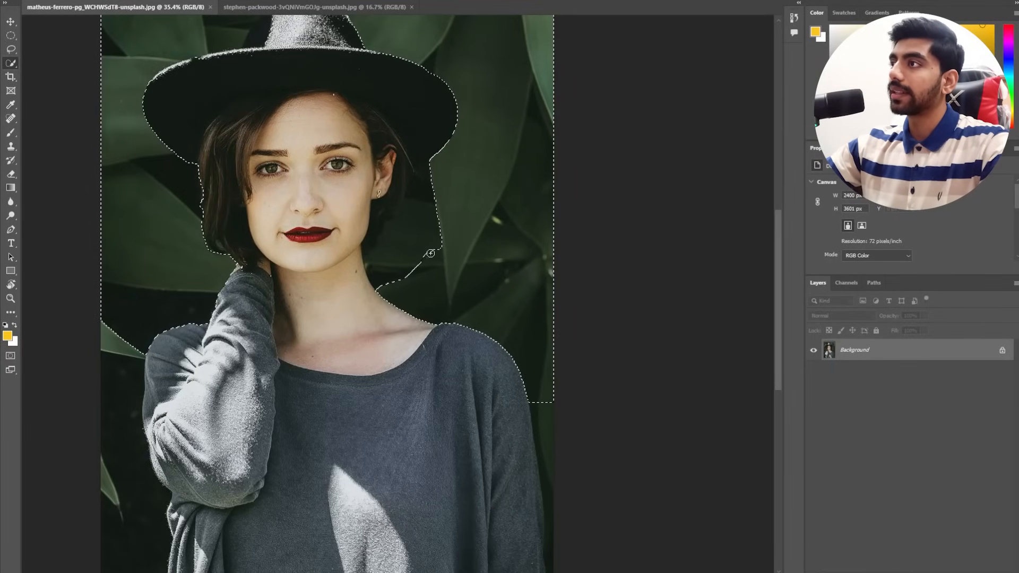
{"action": "mouse_move", "coordinate": [426, 258]}
{"action": "left_mouse_down"}
{"action": "mouse_move", "coordinate": [434, 225]}
{"action": "mouse_move", "coordinate": [423, 229]}
{"action": "mouse_move", "coordinate": [435, 208]}
{"action": "left_mouse_up"}
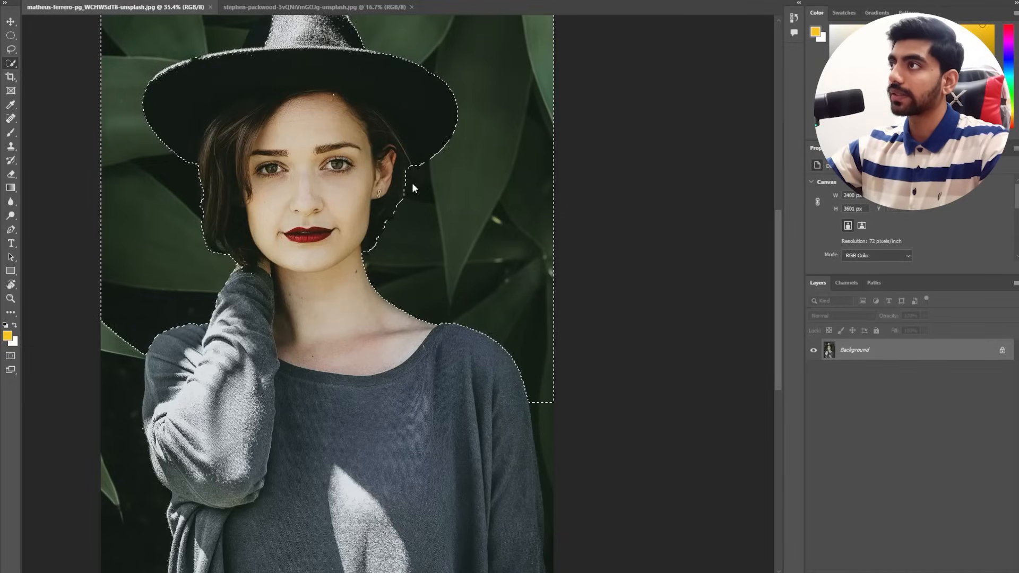
{"action": "scroll", "coordinate": [394, 229], "scroll_direction": "down", "scroll_amount": 2}
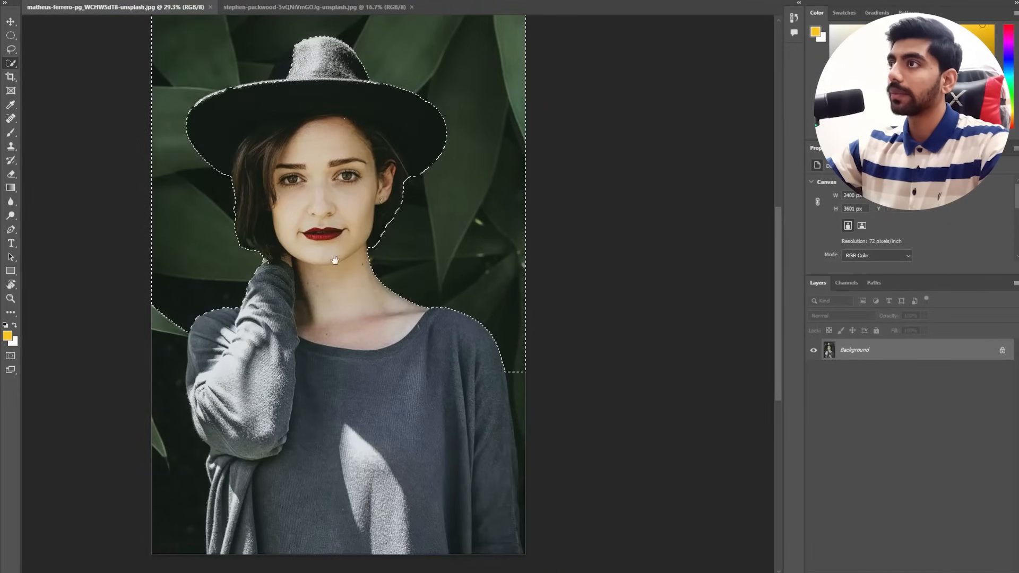
- Add the remaining background beside the woman's raised arm and along her opposite sleeve to the quick selection, down to the photo's lower edge
{"action": "mouse_move", "coordinate": [337, 259]}
{"action": "left_mouse_down"}
{"action": "mouse_move", "coordinate": [396, 195]}
{"action": "mouse_move", "coordinate": [407, 145]}
{"action": "left_mouse_up"}
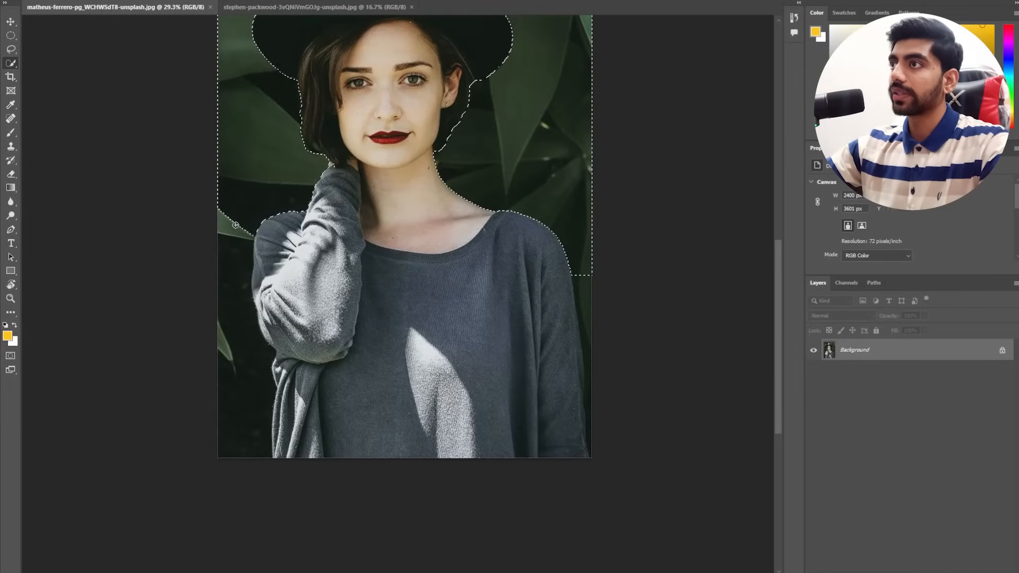
{"action": "left_click_drag", "start_coordinate": [234, 241], "coordinate": [236, 251]}
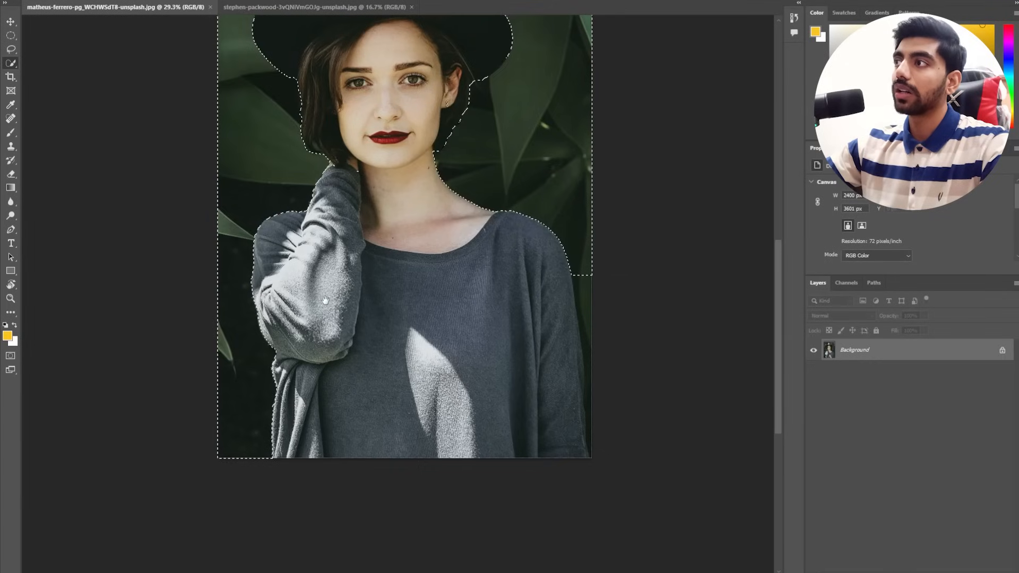
{"action": "mouse_move", "coordinate": [315, 298]}
{"action": "left_mouse_down"}
{"action": "mouse_move", "coordinate": [164, 369]}
{"action": "mouse_move", "coordinate": [139, 364]}
{"action": "left_mouse_up"}
{"action": "left_click_drag", "start_coordinate": [412, 345], "coordinate": [421, 420]}
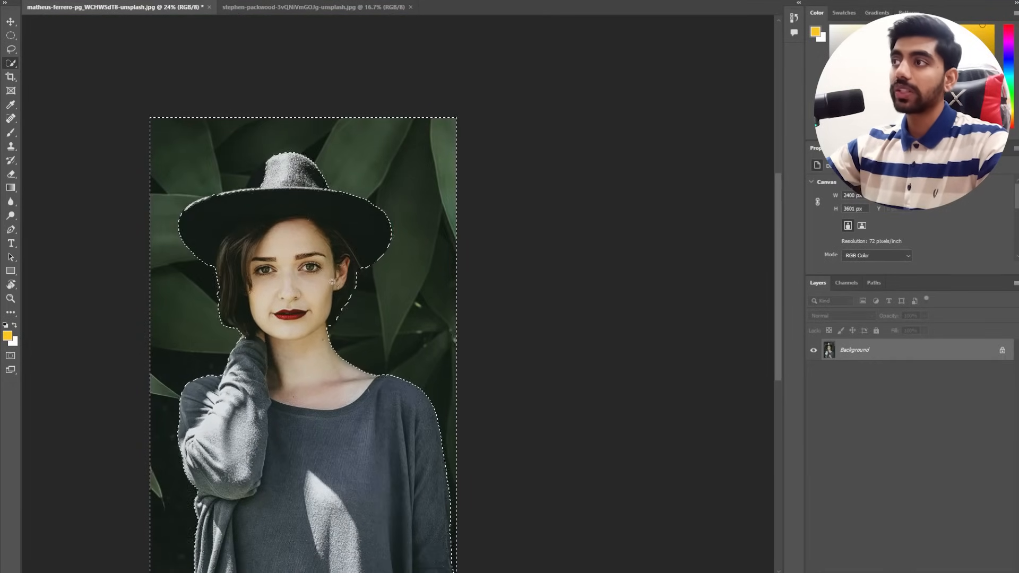
- Check the selection's accuracy around the hat, hair and shoulders using the Quick Mask overlay
{"action": "key", "text": "q"}
{"action": "left_click_drag", "start_coordinate": [311, 348], "coordinate": [323, 275]}
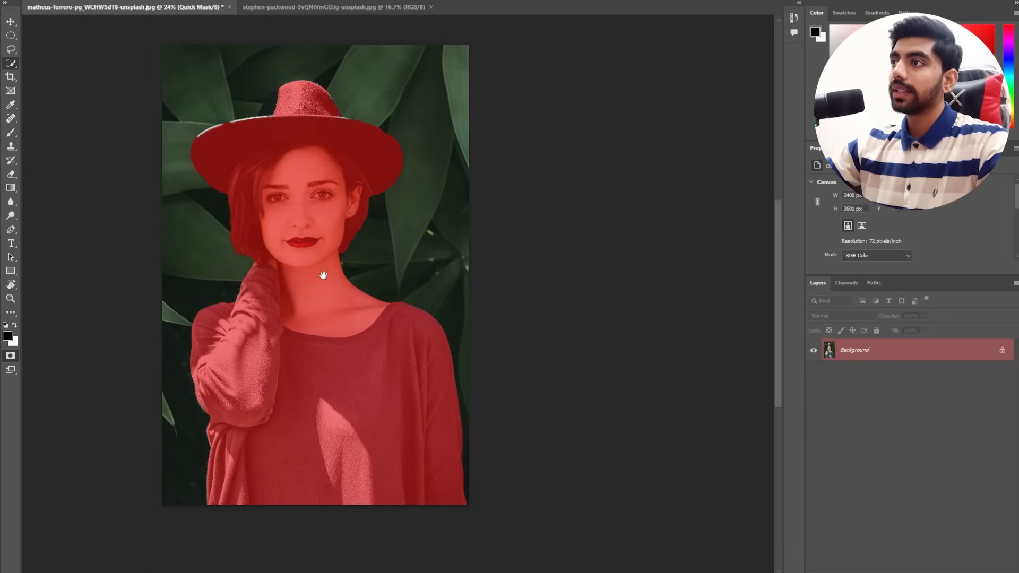
{"action": "scroll", "coordinate": [283, 242], "scroll_direction": "up", "scroll_amount": 5}
{"action": "left_click_drag", "start_coordinate": [293, 185], "coordinate": [310, 323]}
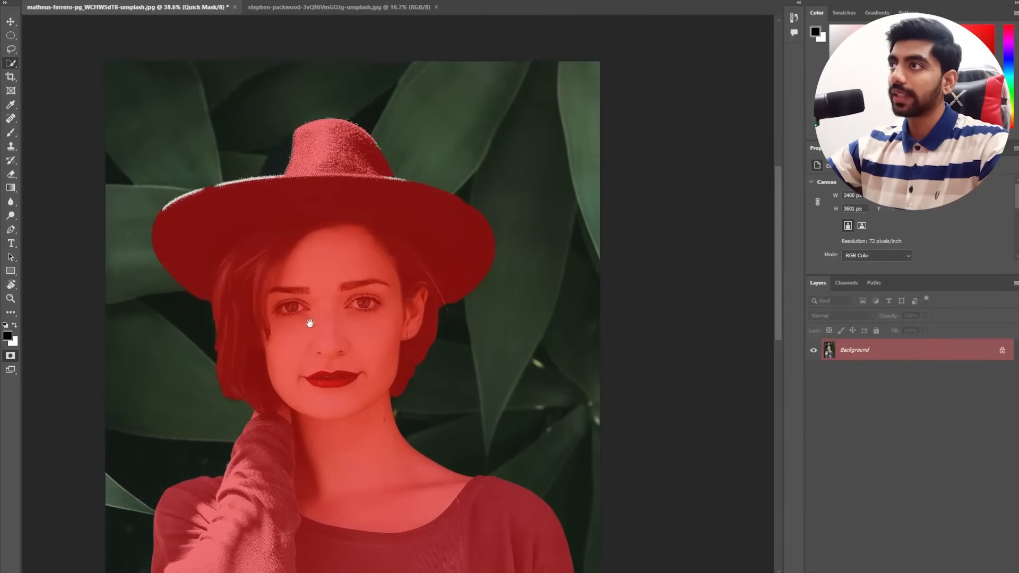
{"action": "key", "text": "q"}
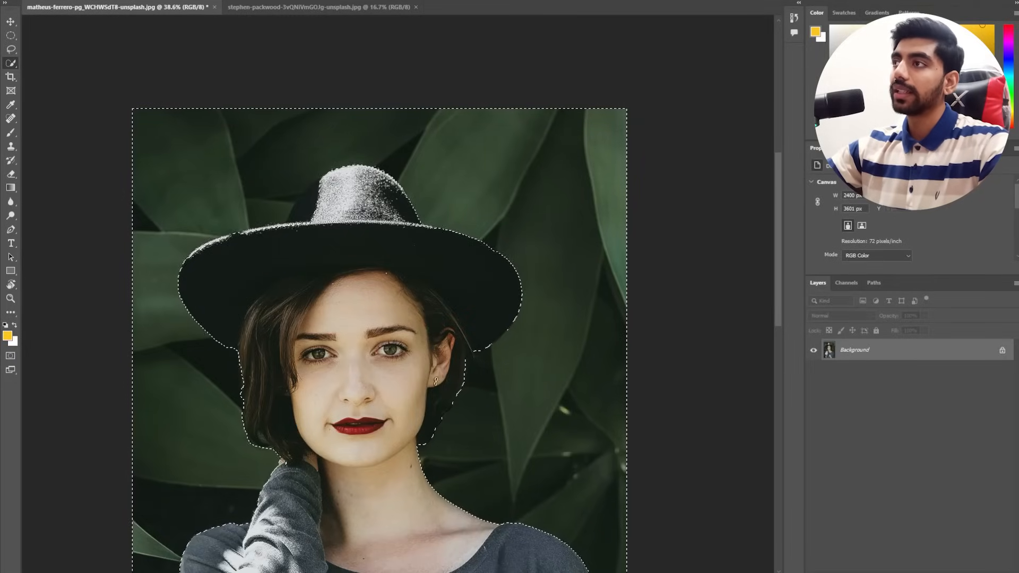
{"action": "key", "text": "q"}
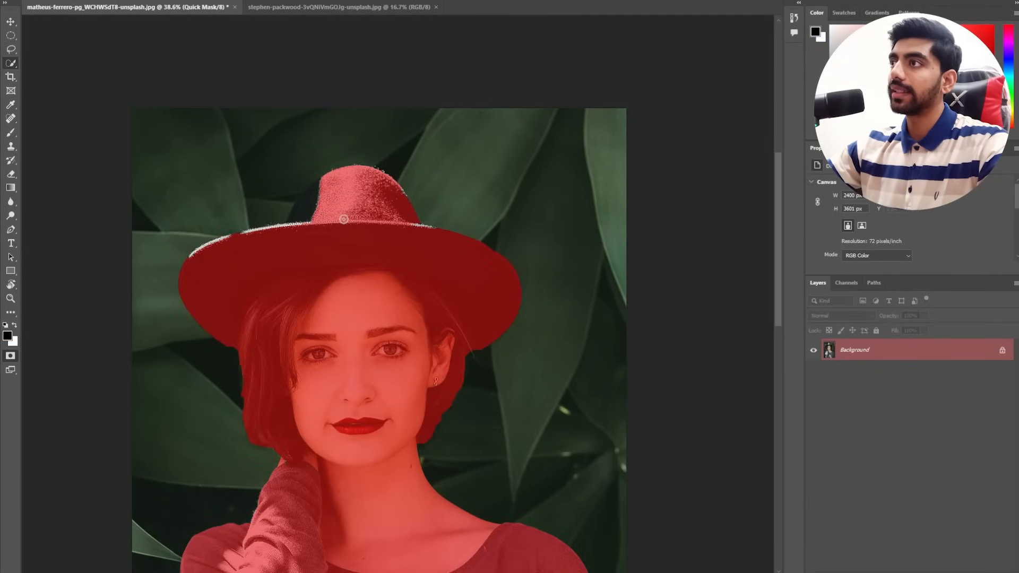
{"action": "key", "text": "q"}
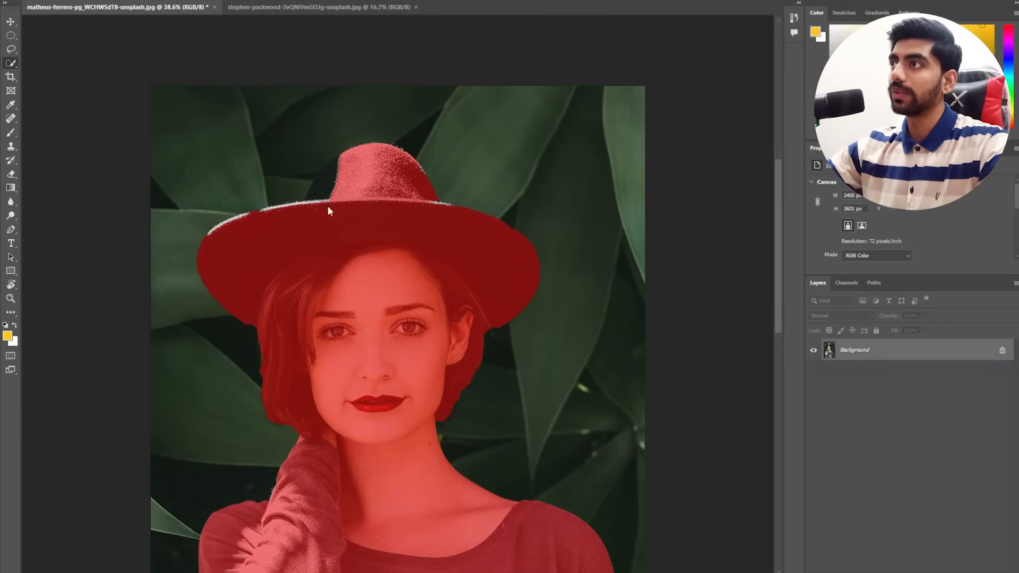
- Subtract the shaded side of the hat's crown from the background selection and check it in Quick Mask mode
{"action": "scroll", "coordinate": [323, 171], "scroll_direction": "up", "scroll_amount": 3}
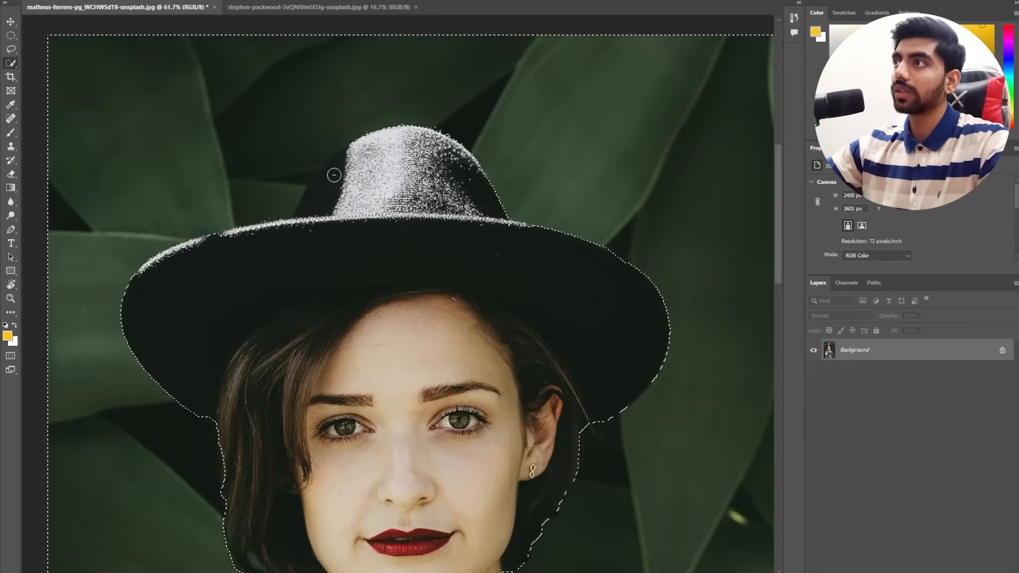
{"action": "mouse_move", "coordinate": [340, 169]}
{"action": "left_mouse_down"}
{"action": "mouse_move", "coordinate": [310, 223]}
{"action": "mouse_move", "coordinate": [314, 207]}
{"action": "mouse_move", "coordinate": [341, 165]}
{"action": "mouse_move", "coordinate": [306, 263]}
{"action": "mouse_move", "coordinate": [324, 167]}
{"action": "left_mouse_up"}
{"action": "scroll", "coordinate": [342, 164], "scroll_direction": "down", "scroll_amount": 3}
{"action": "key", "text": "q"}
{"action": "scroll", "coordinate": [323, 173], "scroll_direction": "down", "scroll_amount": 2}
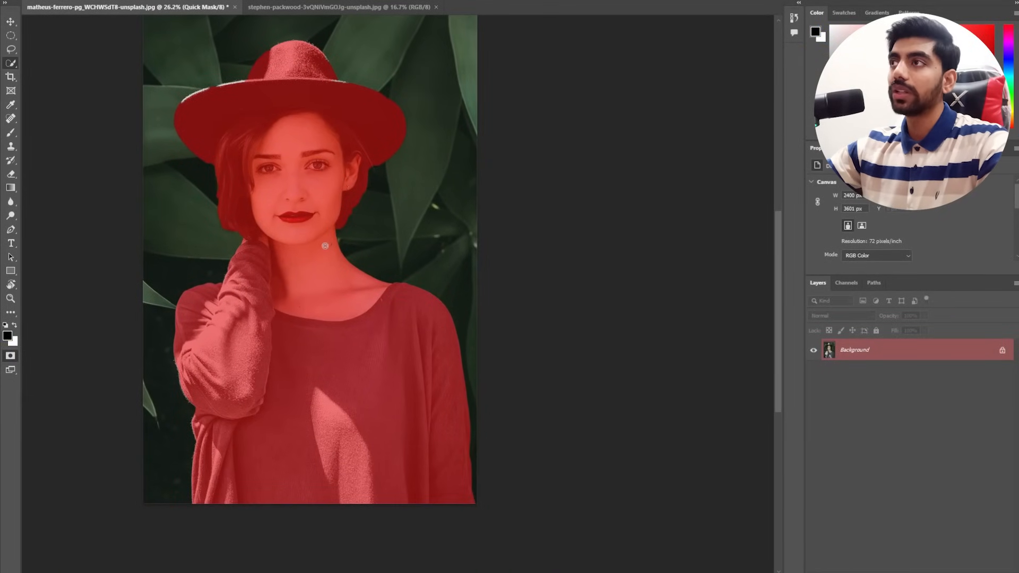
- Leave Quick Mask mode, turn the selection into a layer mask and invert it so only the woman shows
{"action": "key", "text": "q"}
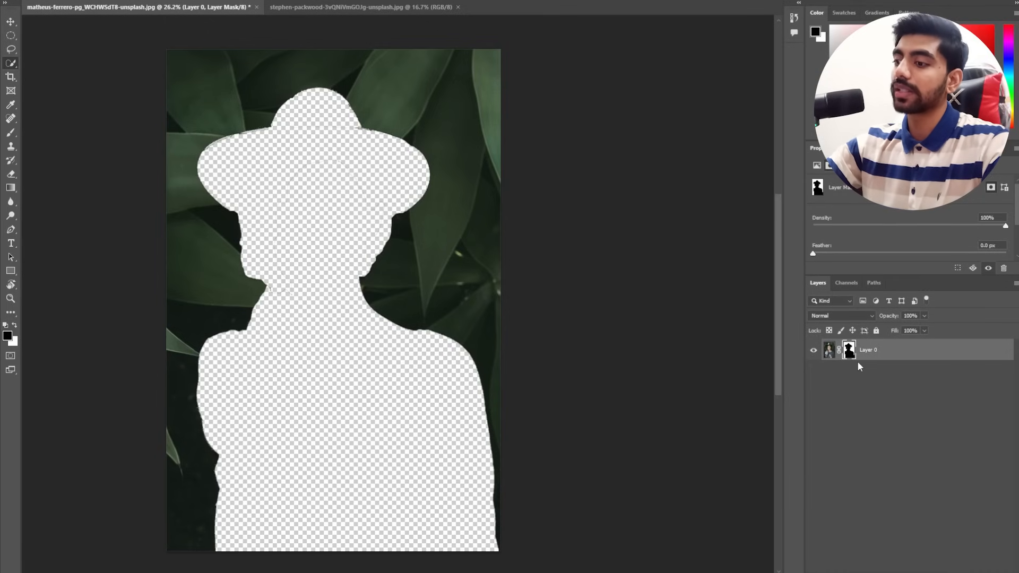
{"action": "key", "text": "ctrl+i"}
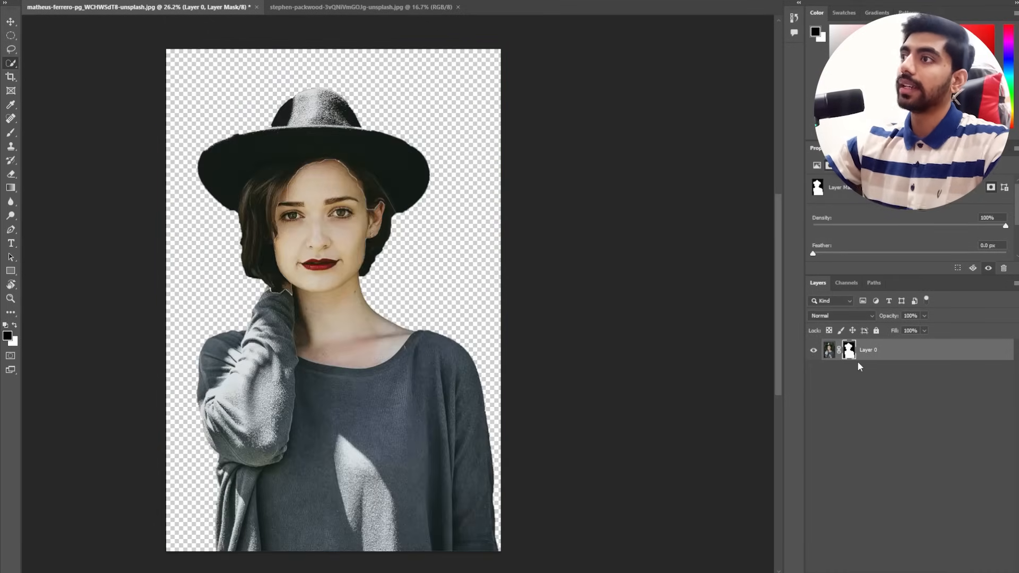
- Examine the cutout up close around the face, hairline, ear and raised hand for mask flaws
{"action": "key", "text": "v"}
{"action": "left_click_drag", "start_coordinate": [411, 383], "coordinate": [394, 361]}
{"action": "scroll", "coordinate": [437, 256], "scroll_direction": "up", "scroll_amount": 5}
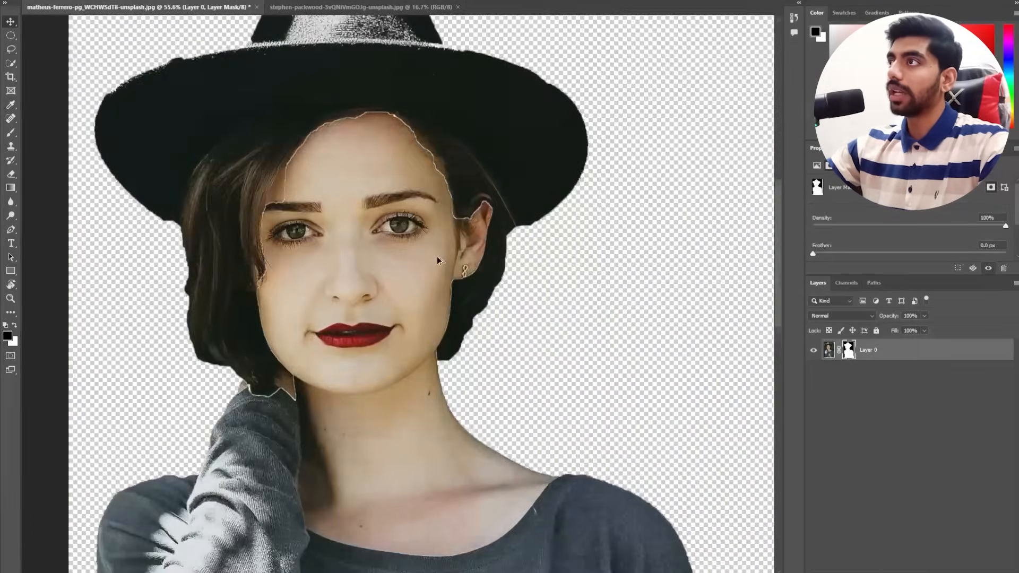
{"action": "scroll", "coordinate": [437, 256], "scroll_direction": "down", "scroll_amount": 2}
{"action": "scroll", "coordinate": [440, 259], "scroll_direction": "up", "scroll_amount": 2}
{"action": "scroll", "coordinate": [372, 238], "scroll_direction": "up", "scroll_amount": 3}
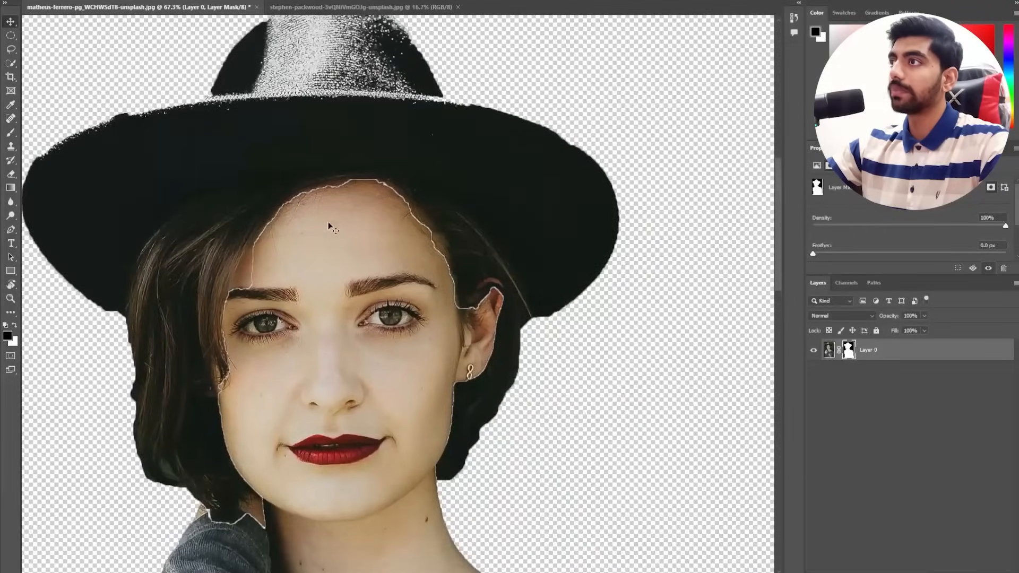
{"action": "scroll", "coordinate": [292, 234], "scroll_direction": "up", "scroll_amount": 2}
{"action": "scroll", "coordinate": [288, 236], "scroll_direction": "down", "scroll_amount": 1}
{"action": "scroll", "coordinate": [287, 235], "scroll_direction": "down", "scroll_amount": 3}
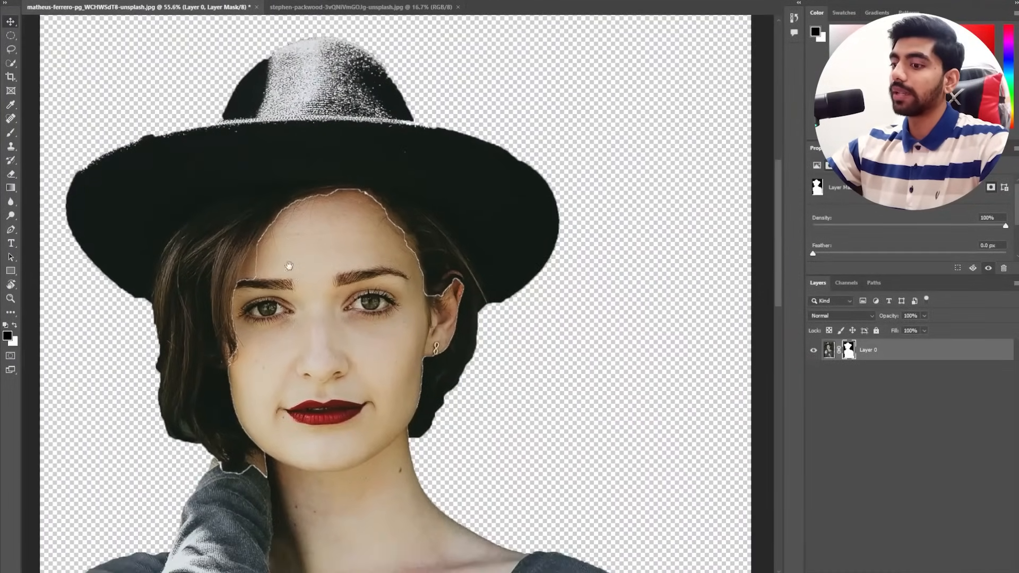
{"action": "left_click_drag", "start_coordinate": [289, 266], "coordinate": [282, 254]}
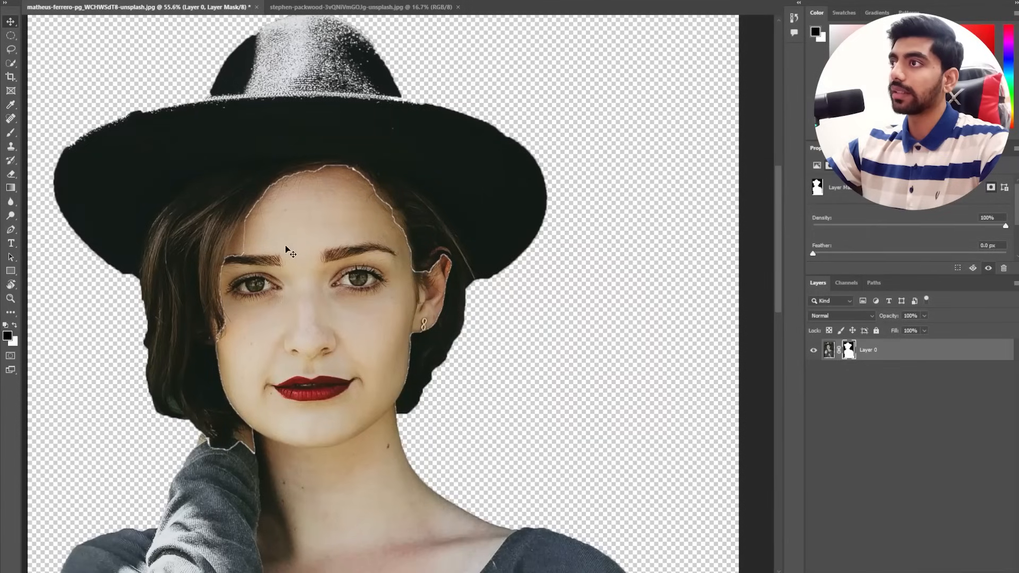
- Paint white on the layer mask with the Brush along the hairline, face edges and raised hand to close the thin gaps
{"action": "left_click", "coordinate": [14, 137]}
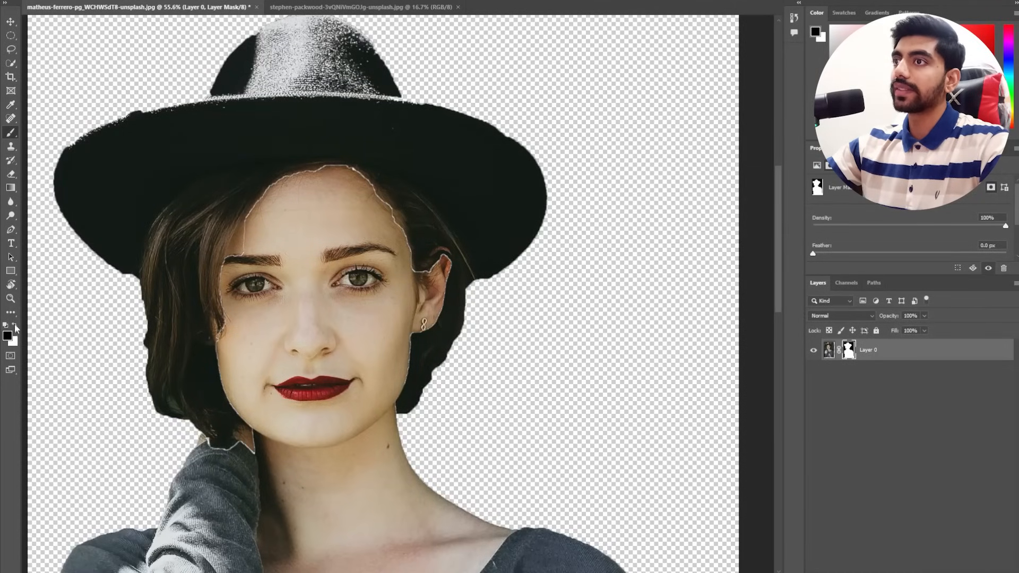
{"action": "left_click", "coordinate": [16, 326]}
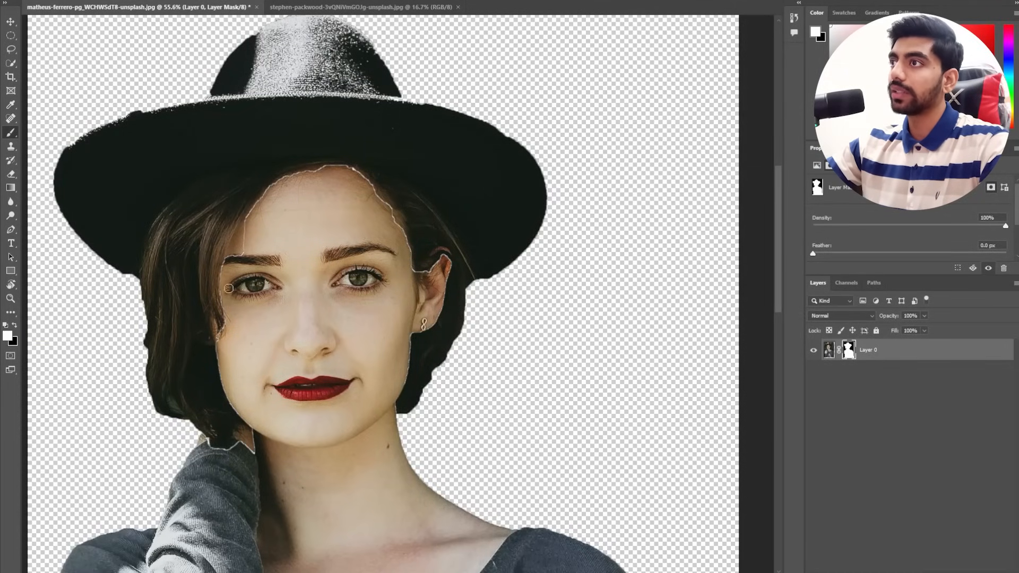
{"action": "mouse_move", "coordinate": [229, 251]}
{"action": "left_mouse_down"}
{"action": "mouse_move", "coordinate": [234, 280]}
{"action": "mouse_move", "coordinate": [240, 220]}
{"action": "left_mouse_up"}
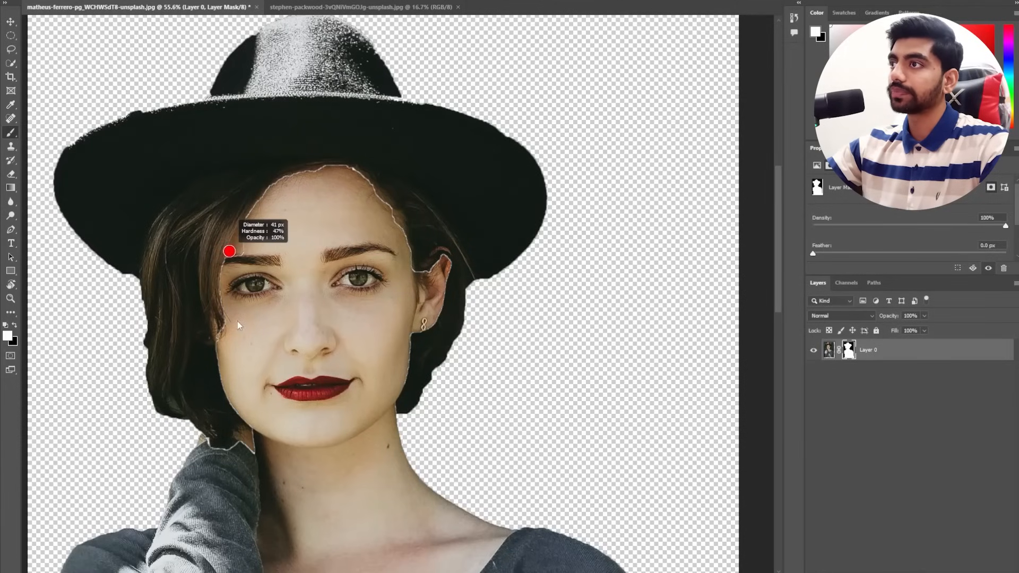
{"action": "left_click_drag", "start_coordinate": [238, 326], "coordinate": [238, 328]}
{"action": "mouse_move", "coordinate": [222, 390]}
{"action": "left_mouse_down"}
{"action": "mouse_move", "coordinate": [227, 263]}
{"action": "mouse_move", "coordinate": [216, 289]}
{"action": "mouse_move", "coordinate": [218, 267]}
{"action": "mouse_move", "coordinate": [249, 246]}
{"action": "mouse_move", "coordinate": [224, 255]}
{"action": "mouse_move", "coordinate": [277, 179]}
{"action": "mouse_move", "coordinate": [349, 161]}
{"action": "mouse_move", "coordinate": [336, 170]}
{"action": "mouse_move", "coordinate": [376, 180]}
{"action": "mouse_move", "coordinate": [421, 280]}
{"action": "left_mouse_up"}
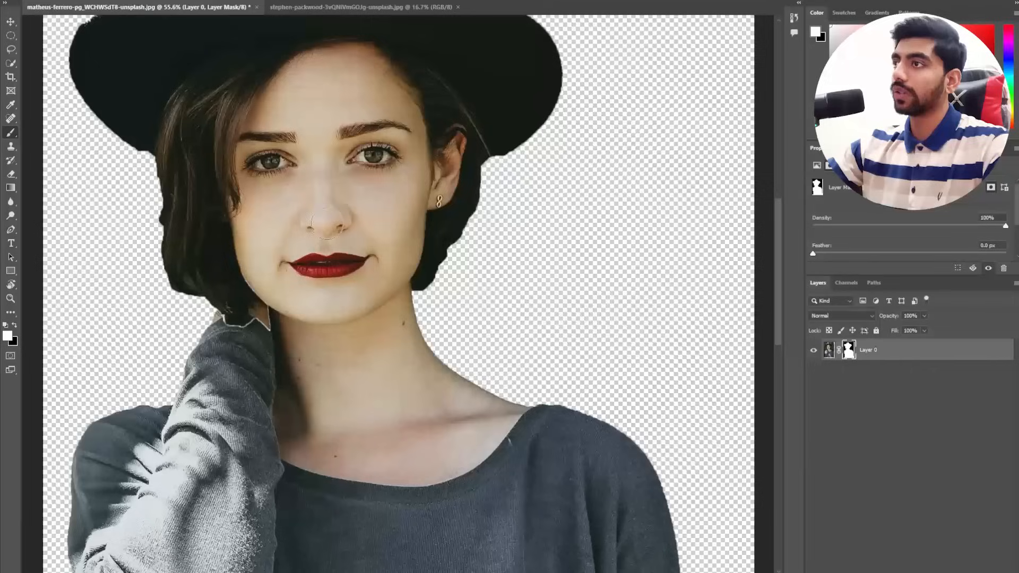
{"action": "mouse_move", "coordinate": [277, 322]}
{"action": "left_mouse_down"}
{"action": "mouse_move", "coordinate": [265, 346]}
{"action": "mouse_move", "coordinate": [259, 329]}
{"action": "mouse_move", "coordinate": [249, 348]}
{"action": "mouse_move", "coordinate": [232, 316]}
{"action": "left_mouse_up"}
- Copy the masked woman into the greenhouse window photo with the Move tool, placing her in front of the window
{"action": "scroll", "coordinate": [265, 315], "scroll_direction": "down", "scroll_amount": 3}
{"action": "scroll", "coordinate": [266, 313], "scroll_direction": "down", "scroll_amount": 1}
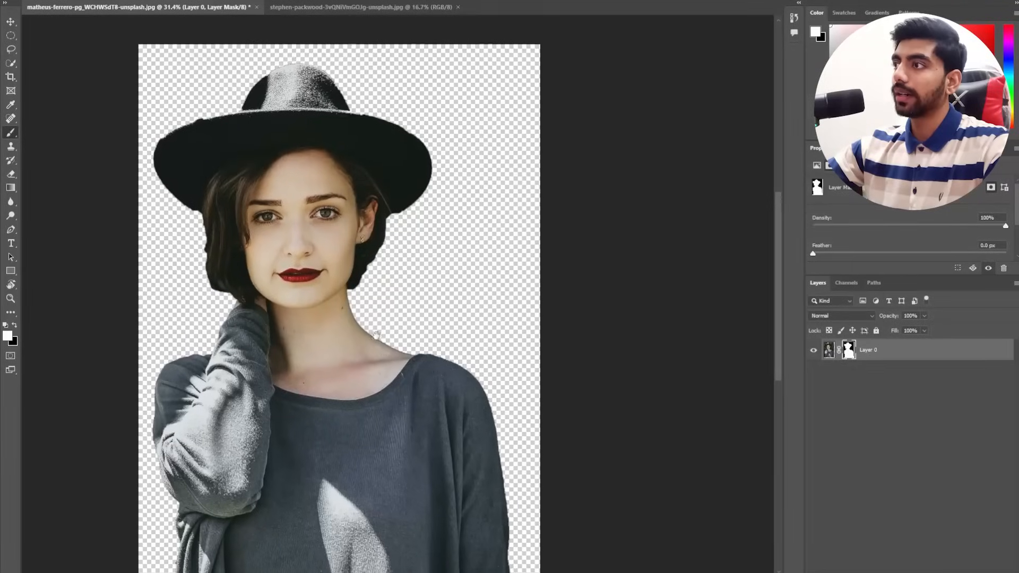
{"action": "scroll", "coordinate": [341, 293], "scroll_direction": "down", "scroll_amount": 3}
{"action": "left_click_drag", "start_coordinate": [339, 247], "coordinate": [339, 400]}
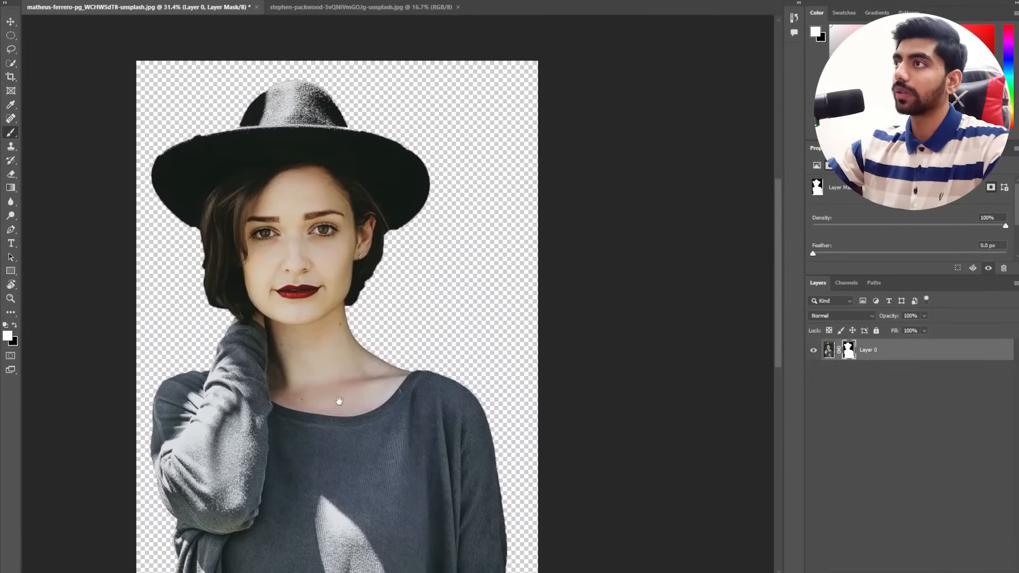
{"action": "scroll", "coordinate": [307, 172], "scroll_direction": "down", "scroll_amount": 3}
{"action": "key", "text": "v"}
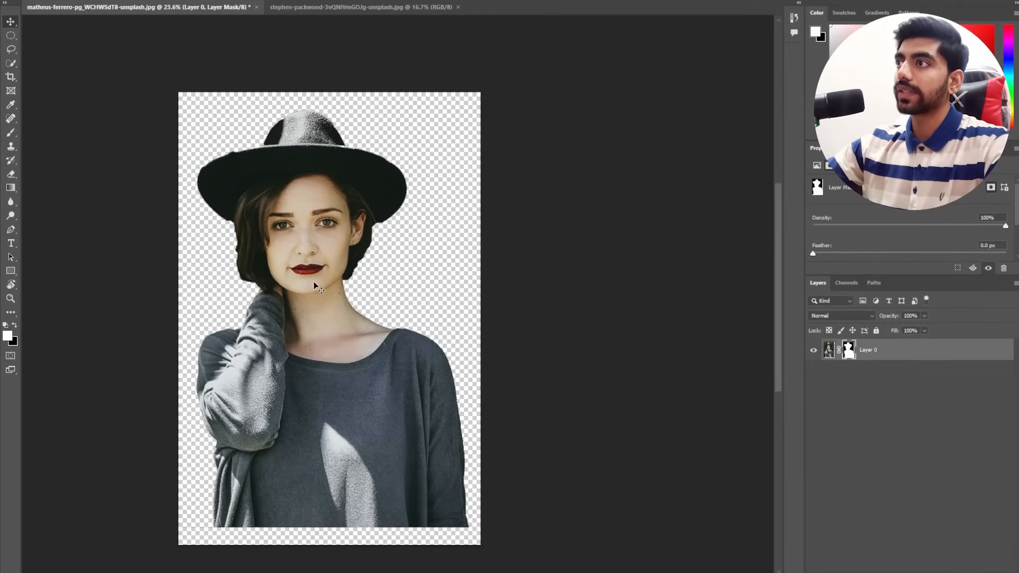
{"action": "left_click_drag", "start_coordinate": [313, 283], "coordinate": [448, 325]}
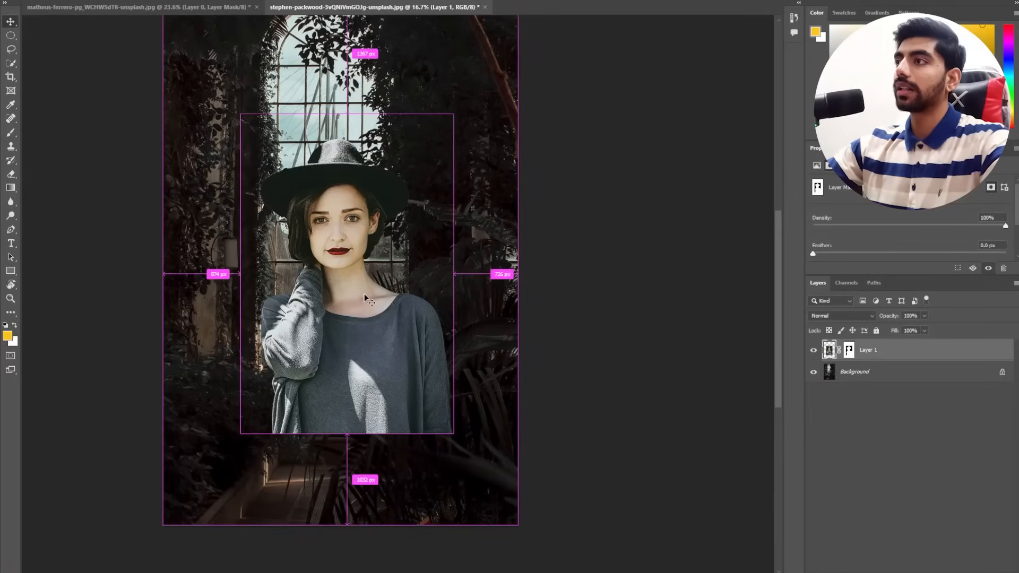
- Scale the woman up proportionally with Free Transform until she reaches the photo's lower edge, and apply the transform
{"action": "key", "text": "ctrl+t"}
{"action": "left_click_drag", "start_coordinate": [451, 437], "coordinate": [469, 460]}
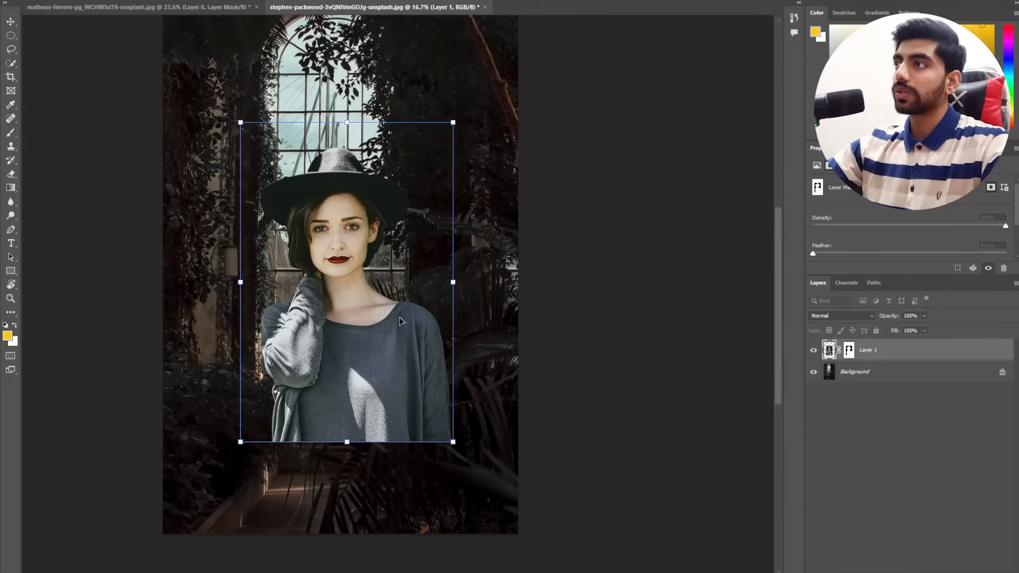
{"action": "left_click_drag", "start_coordinate": [384, 233], "coordinate": [366, 281]}
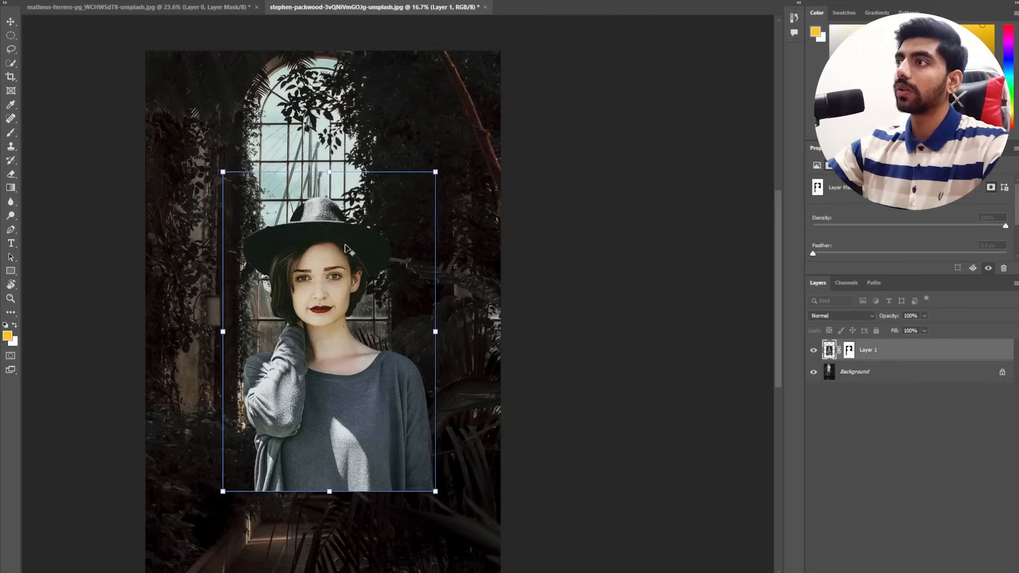
{"action": "scroll", "coordinate": [347, 253], "scroll_direction": "down", "scroll_amount": 1}
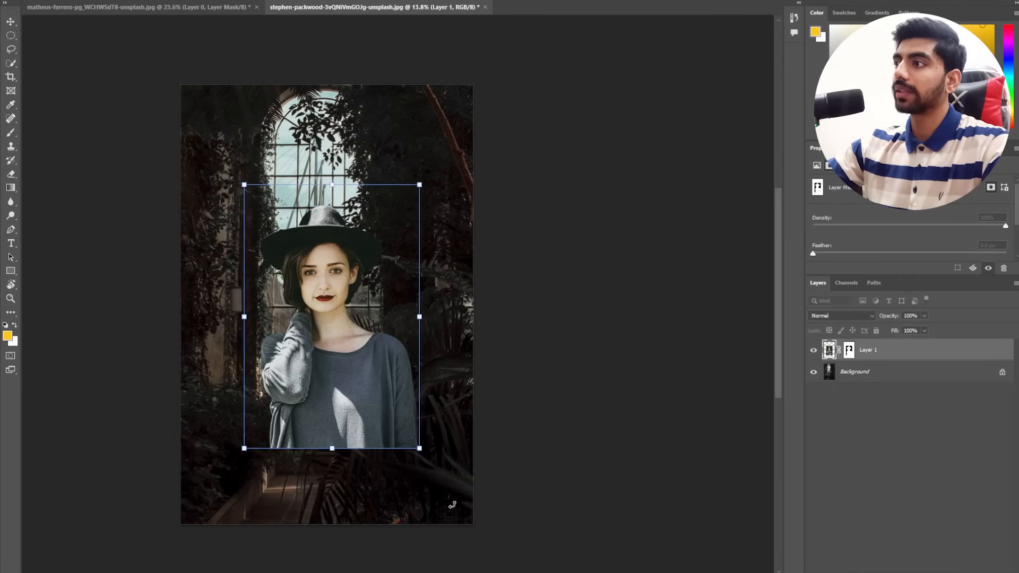
{"action": "left_click_drag", "start_coordinate": [419, 450], "coordinate": [462, 537]}
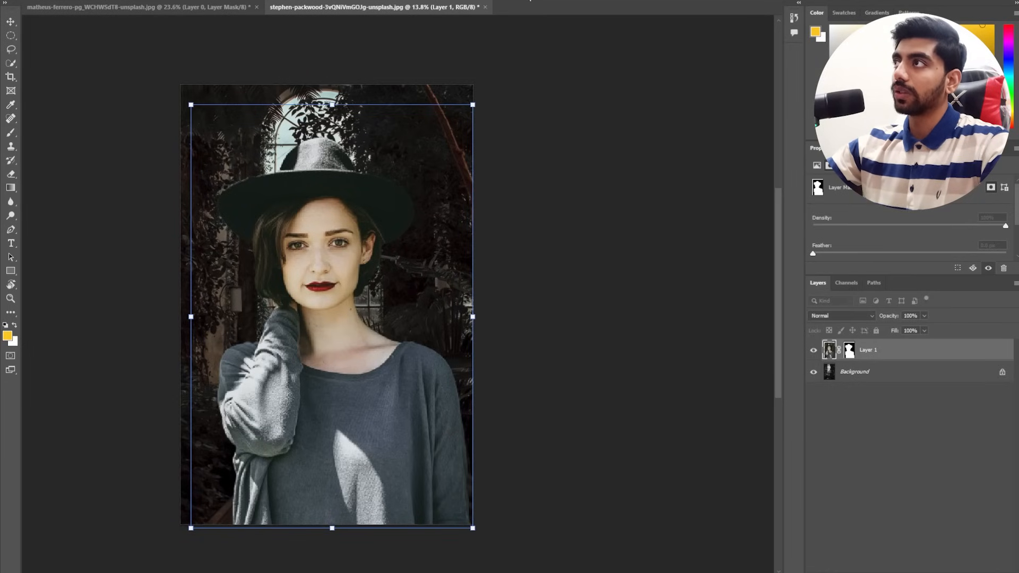
{"action": "left_click", "coordinate": [530, 0]}
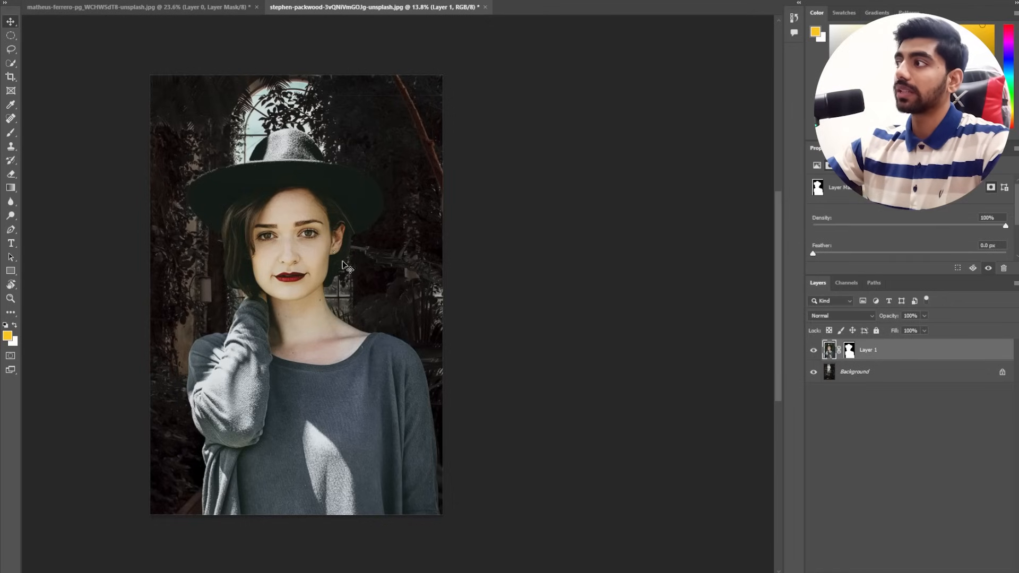
- Apply a stronger Tilt-Shift blur to the Background layer, with its centre below the photo and the feather line at the upper edge
{"action": "left_click", "coordinate": [835, 375]}
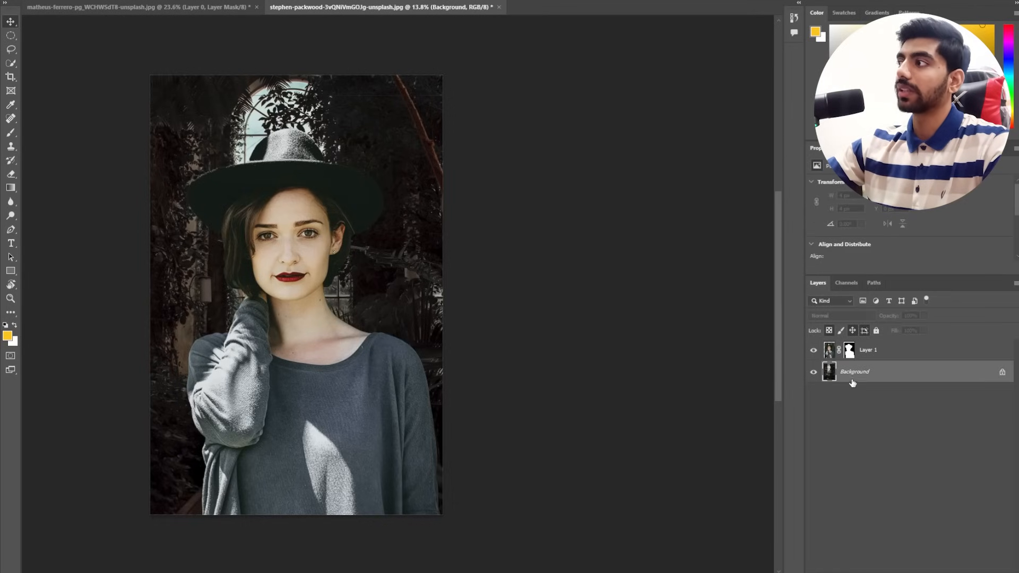
{"action": "left_click", "coordinate": [146, 0]}
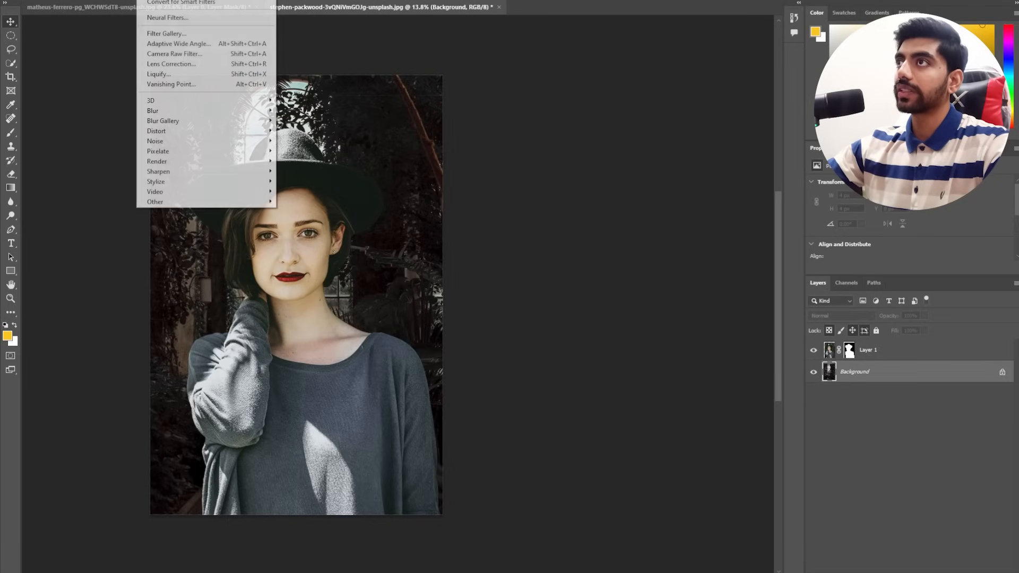
{"action": "mouse_move", "coordinate": [195, 125]}
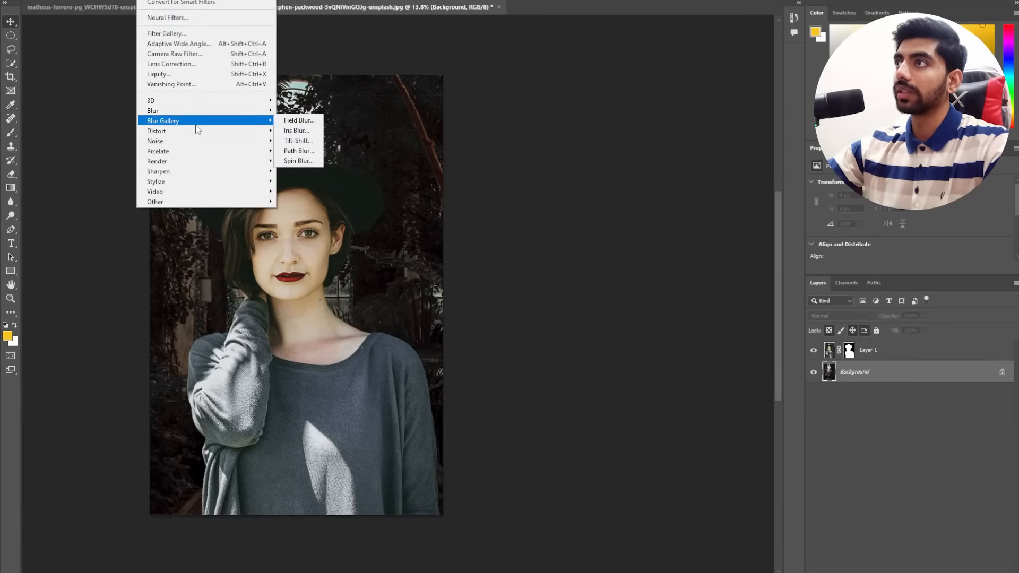
{"action": "left_click", "coordinate": [296, 145]}
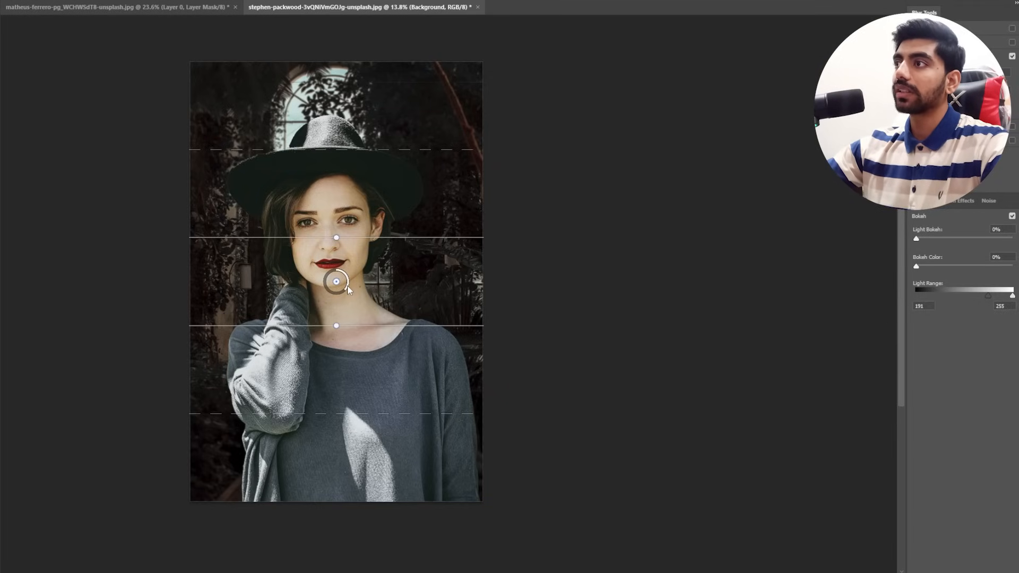
{"action": "left_click_drag", "start_coordinate": [348, 290], "coordinate": [337, 546]}
{"action": "left_click_drag", "start_coordinate": [394, 413], "coordinate": [400, 62]}
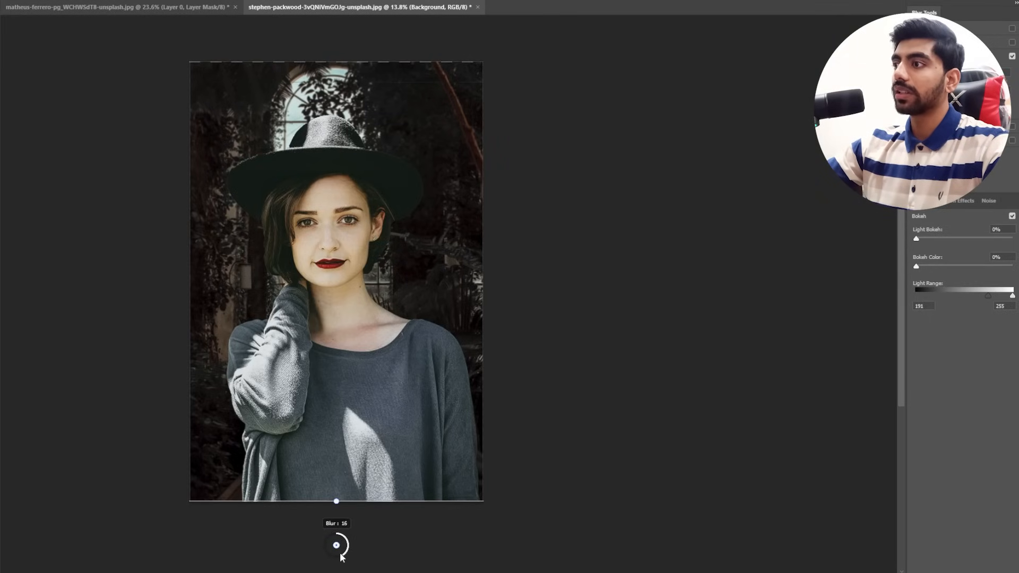
{"action": "left_click_drag", "start_coordinate": [337, 556], "coordinate": [327, 552]}
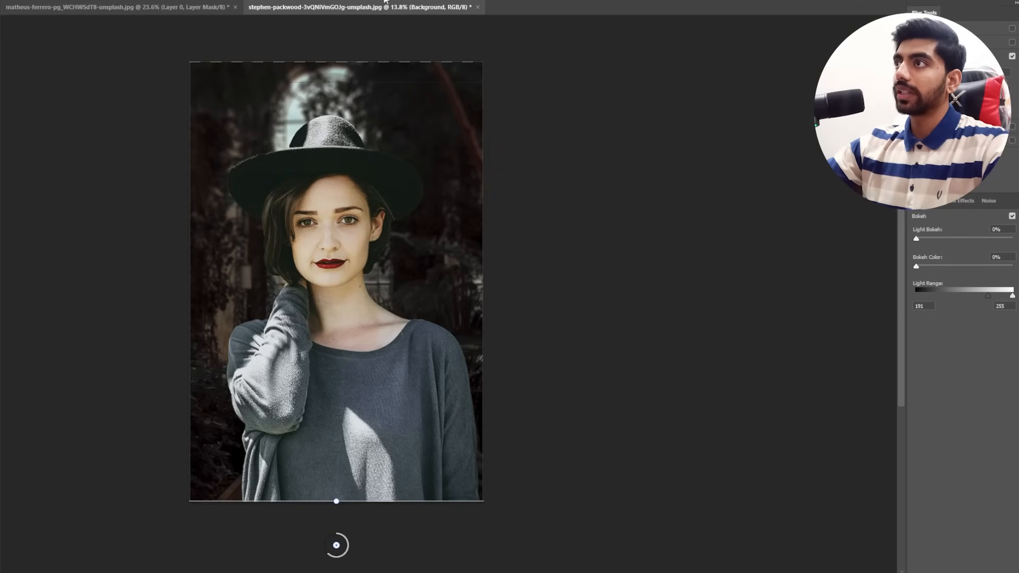
{"action": "key", "text": "Return"}
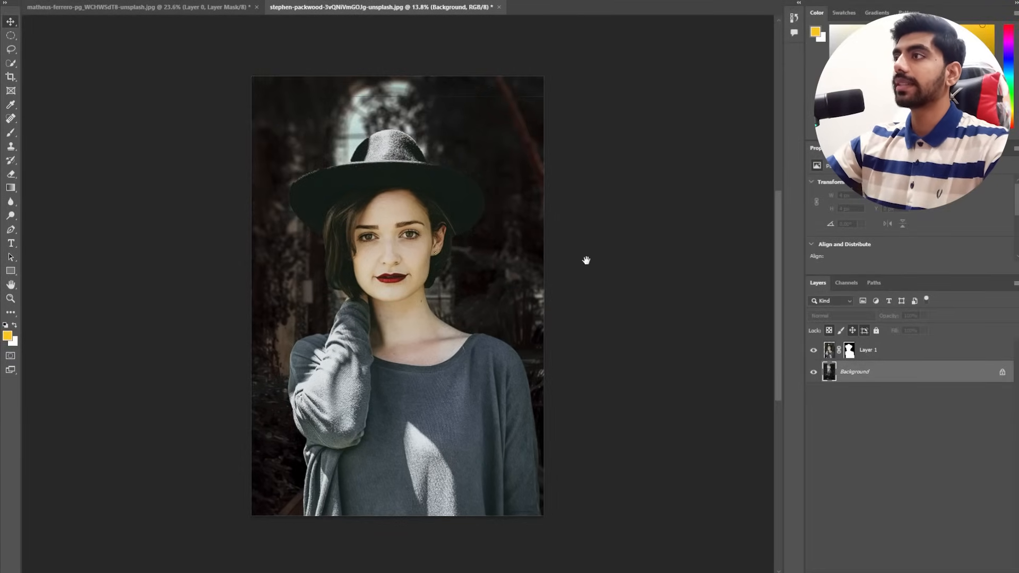
- Compare the greenhouse background with and without the Tilt-Shift blur by undoing and redoing it
{"action": "left_click_drag", "start_coordinate": [586, 260], "coordinate": [551, 253]}
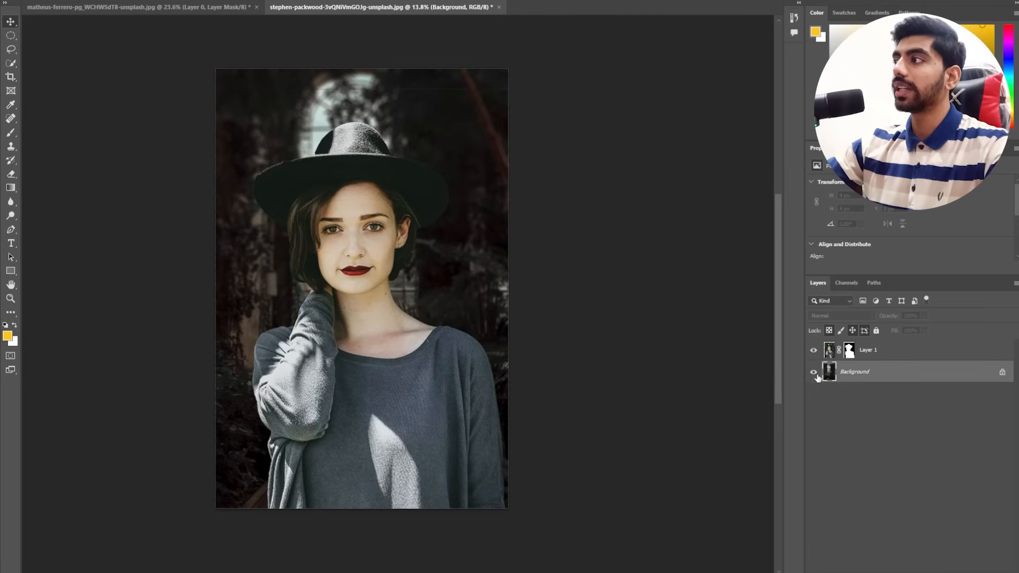
{"action": "key", "text": "ctrl+z"}
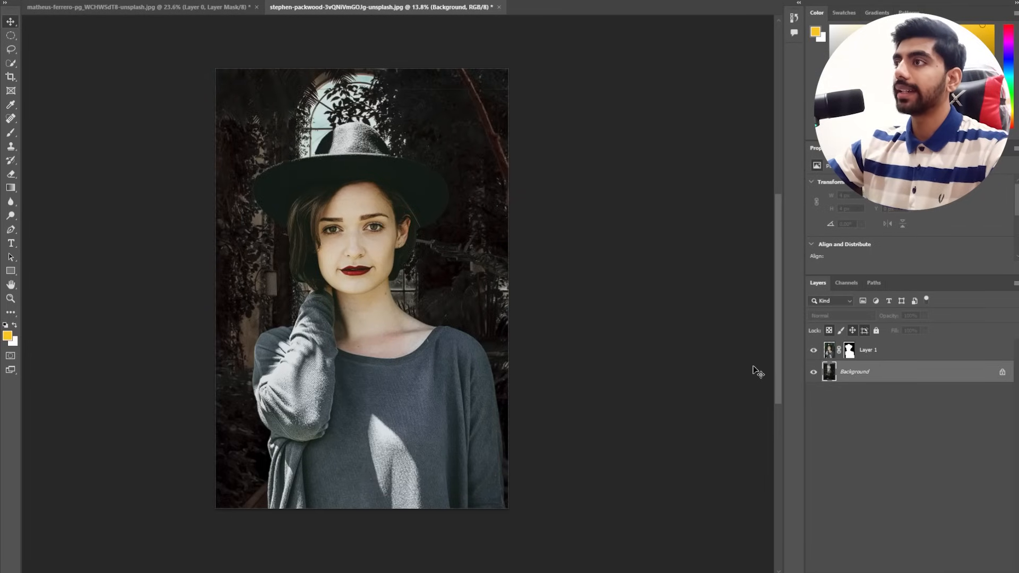
{"action": "key", "text": "ctrl+shift+z"}
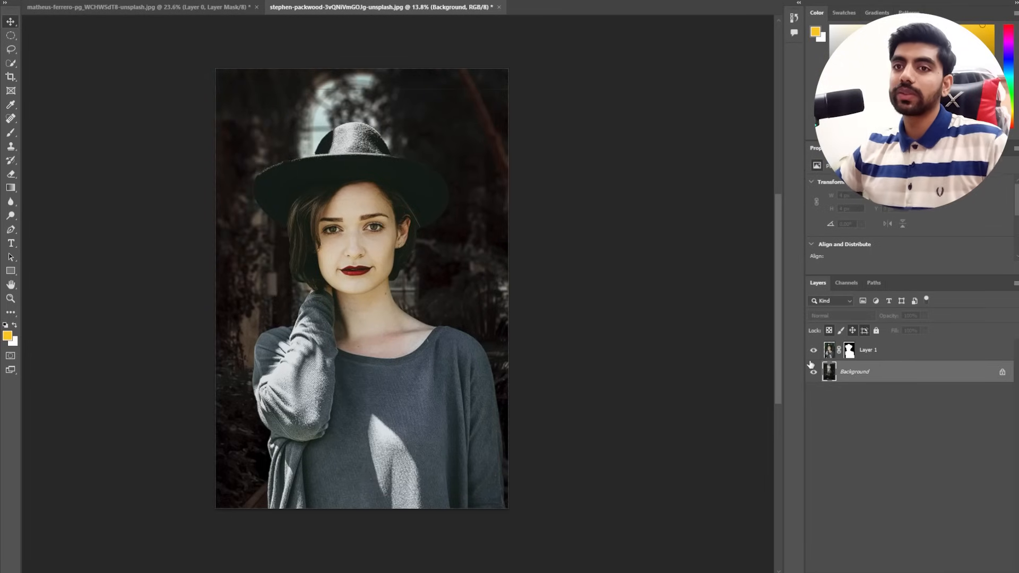